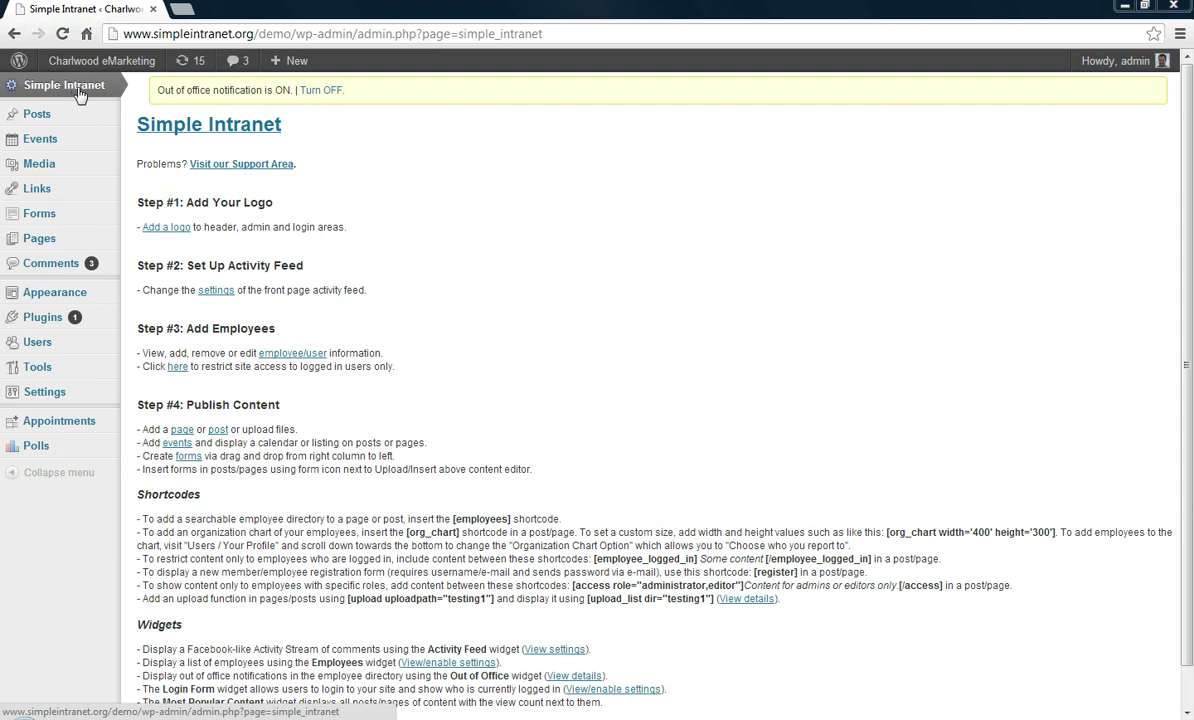
# Open the Gravity Forms list, which shows only the Expense Claim Form
pyautogui.click(186, 458)
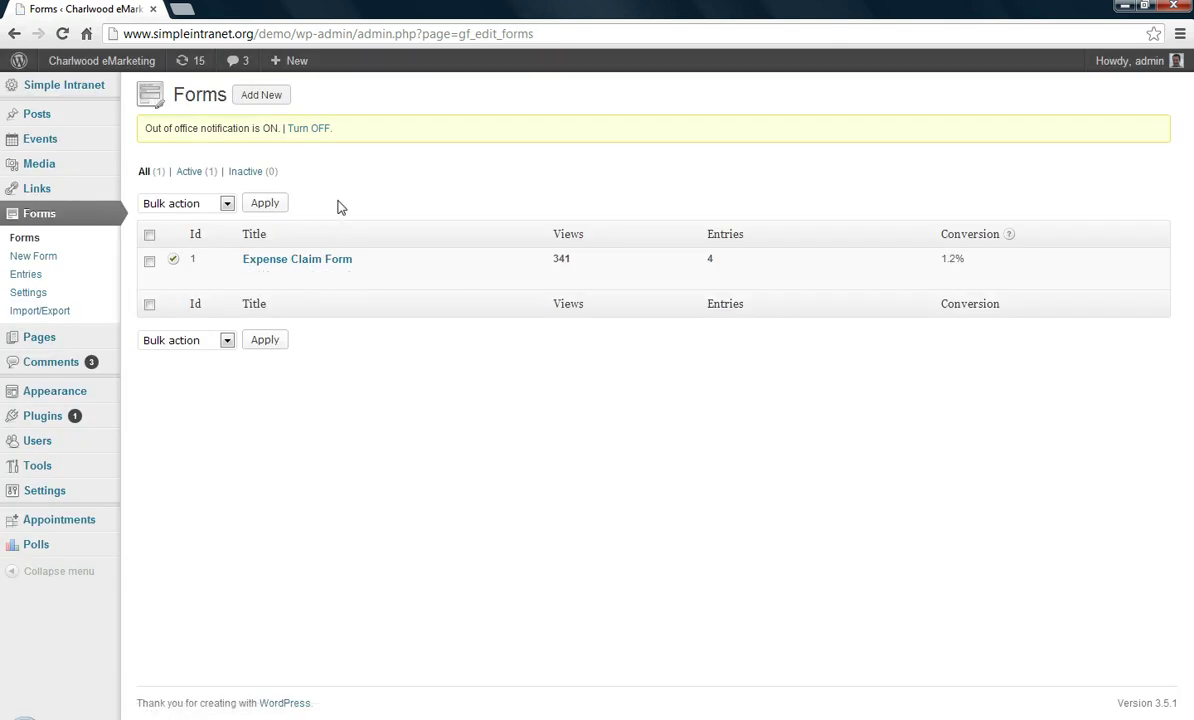
pyautogui.moveTo(341, 268)
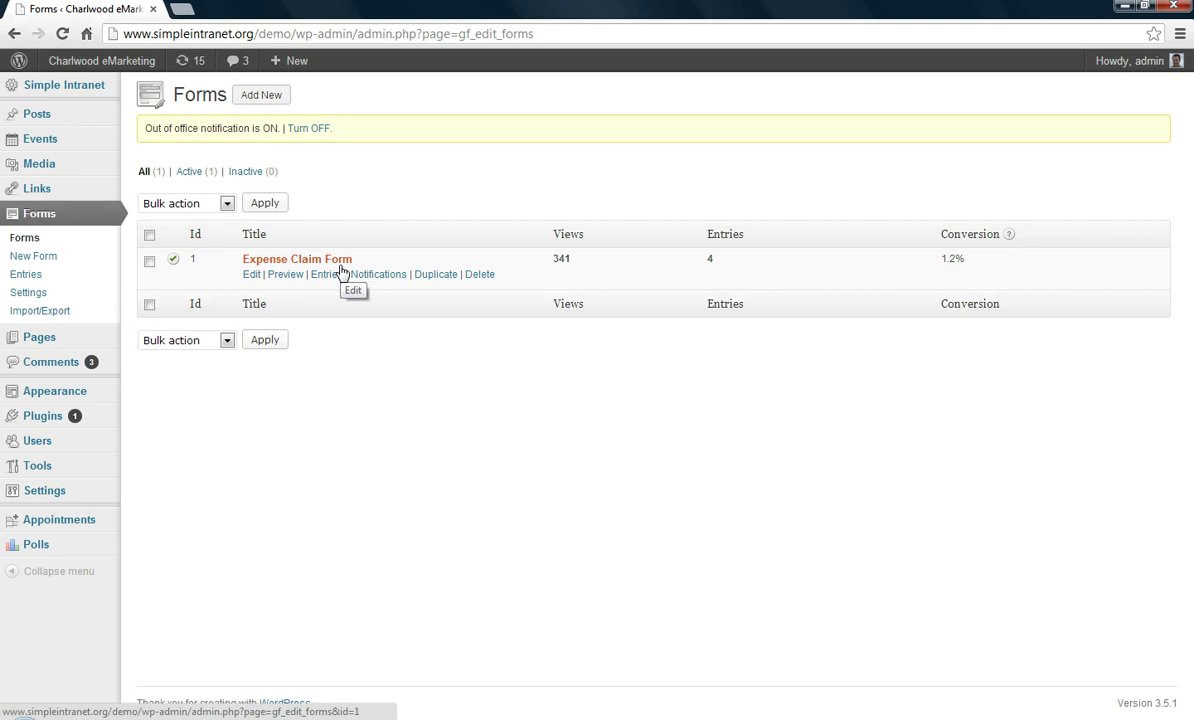
# Create a new form titled 'Vacation Request' with the description 'Edit...'
pyautogui.click(33, 258)
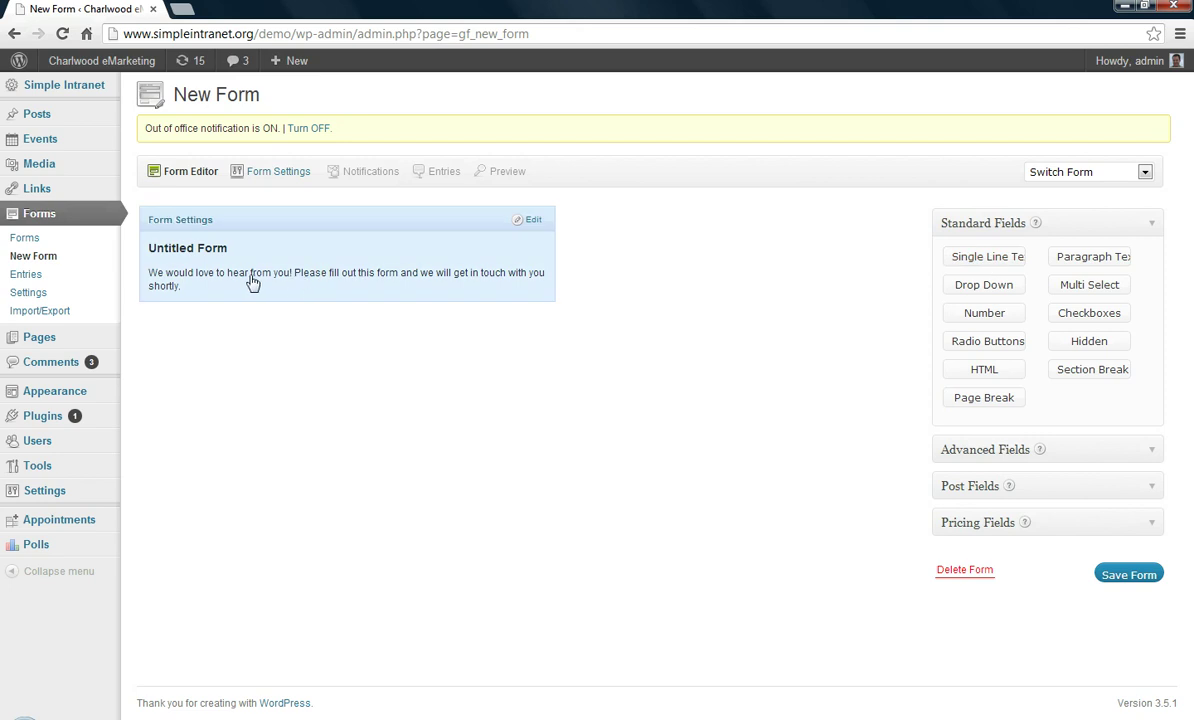
pyautogui.click(196, 247)
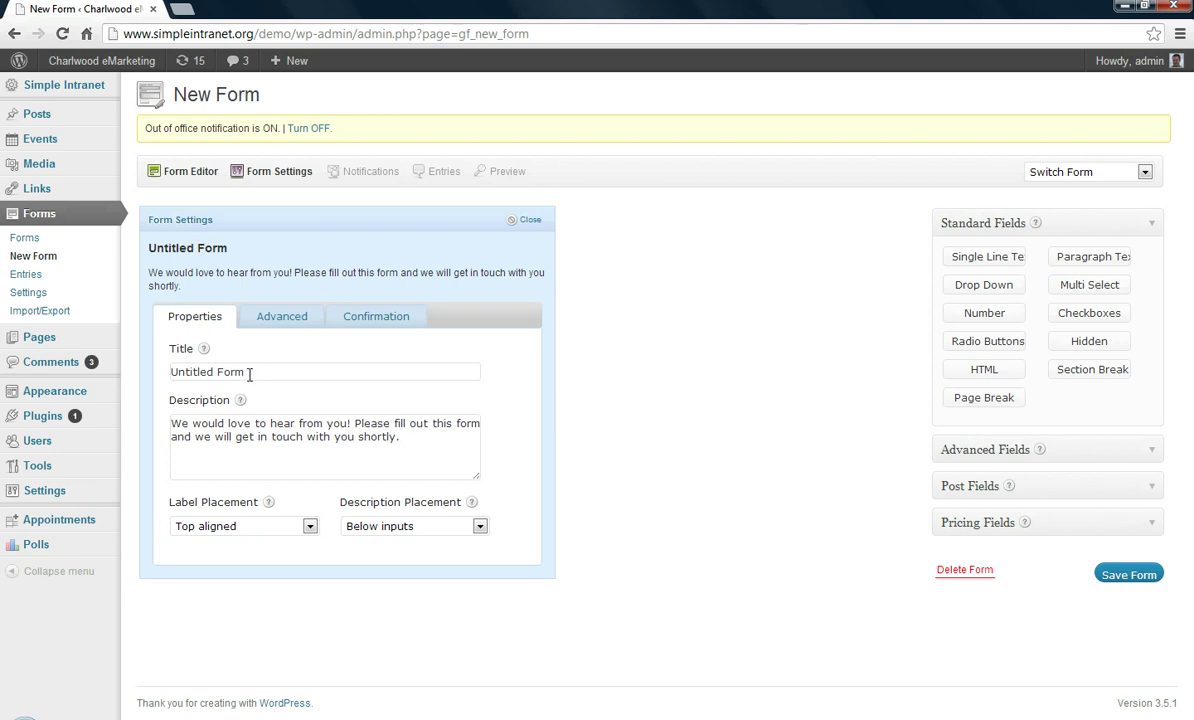
pyautogui.moveTo(249, 373); pyautogui.dragTo(150, 373)
pyautogui.write('V')
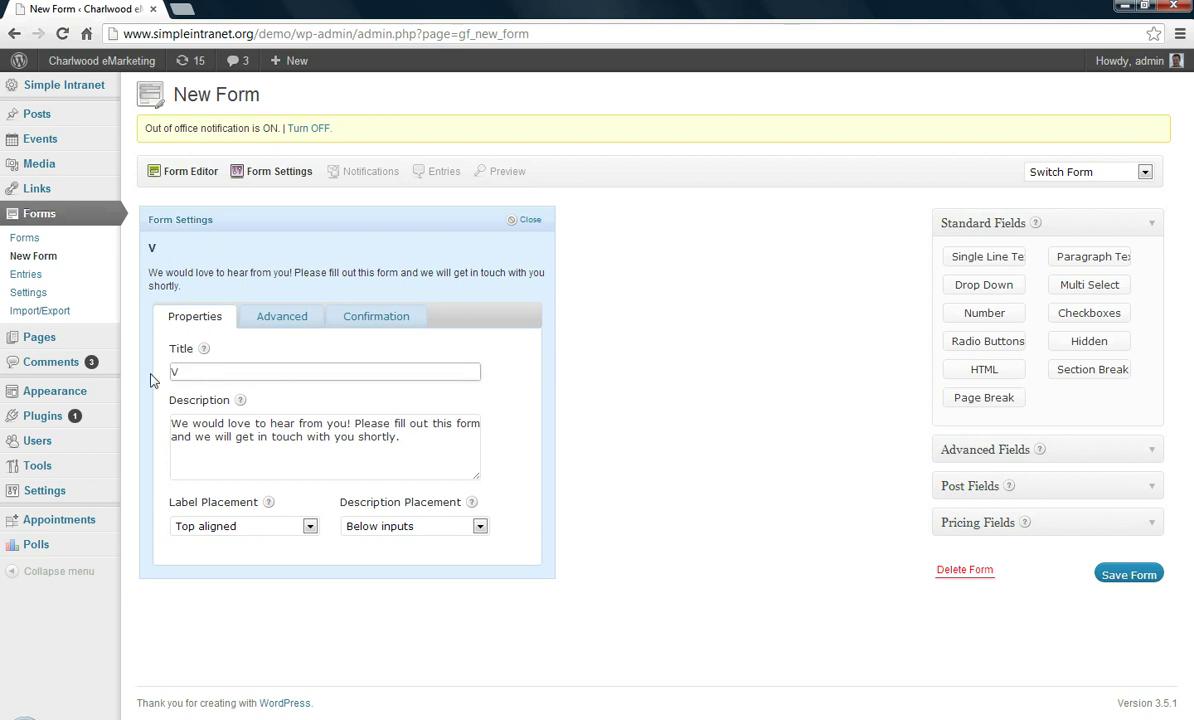
pyautogui.write('acation Request')
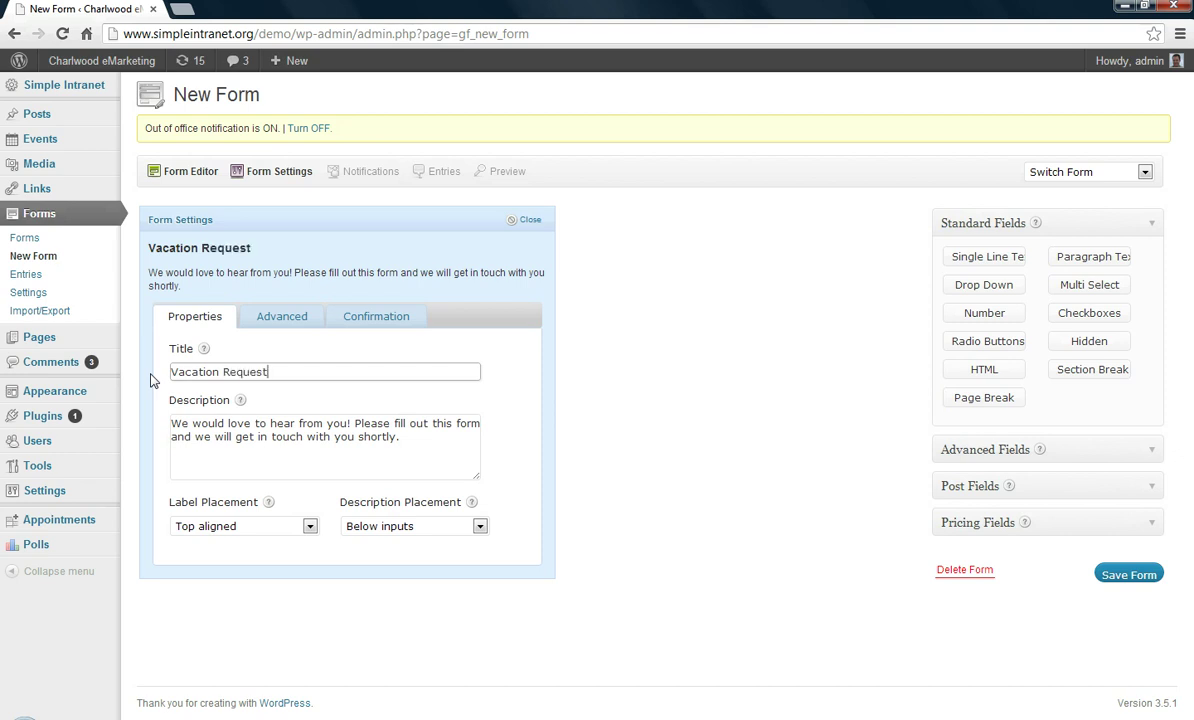
pyautogui.moveTo(399, 438); pyautogui.dragTo(150, 422)
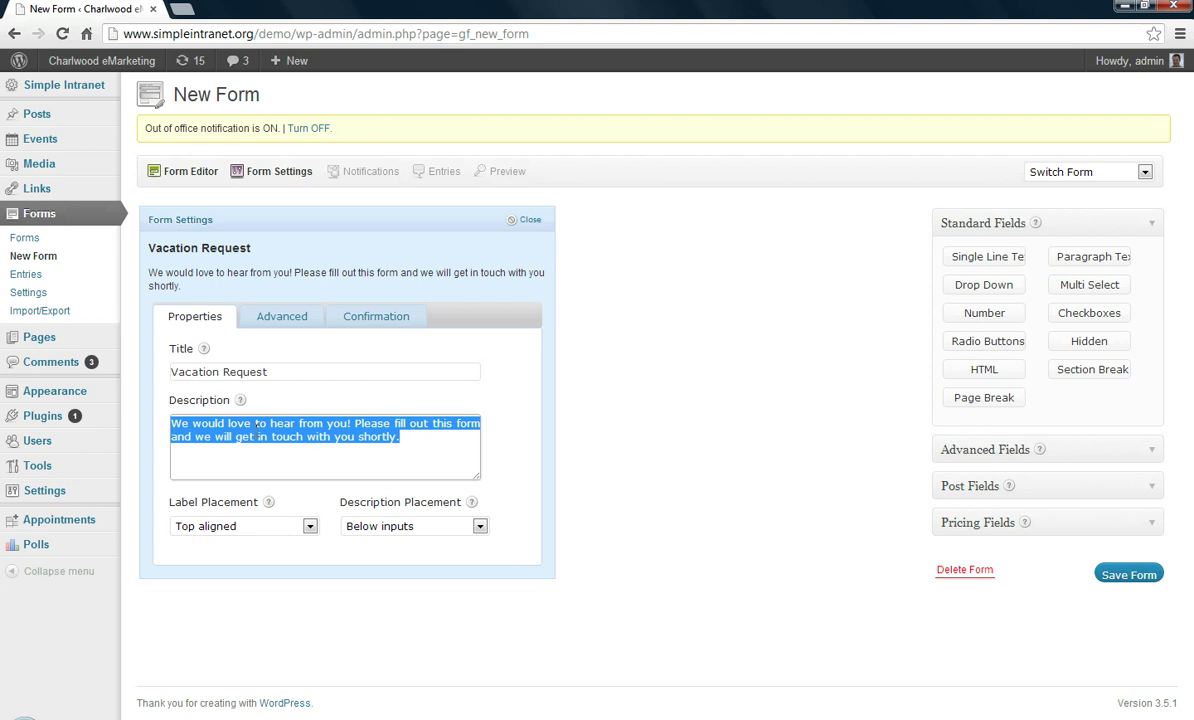
pyautogui.write('Edi')
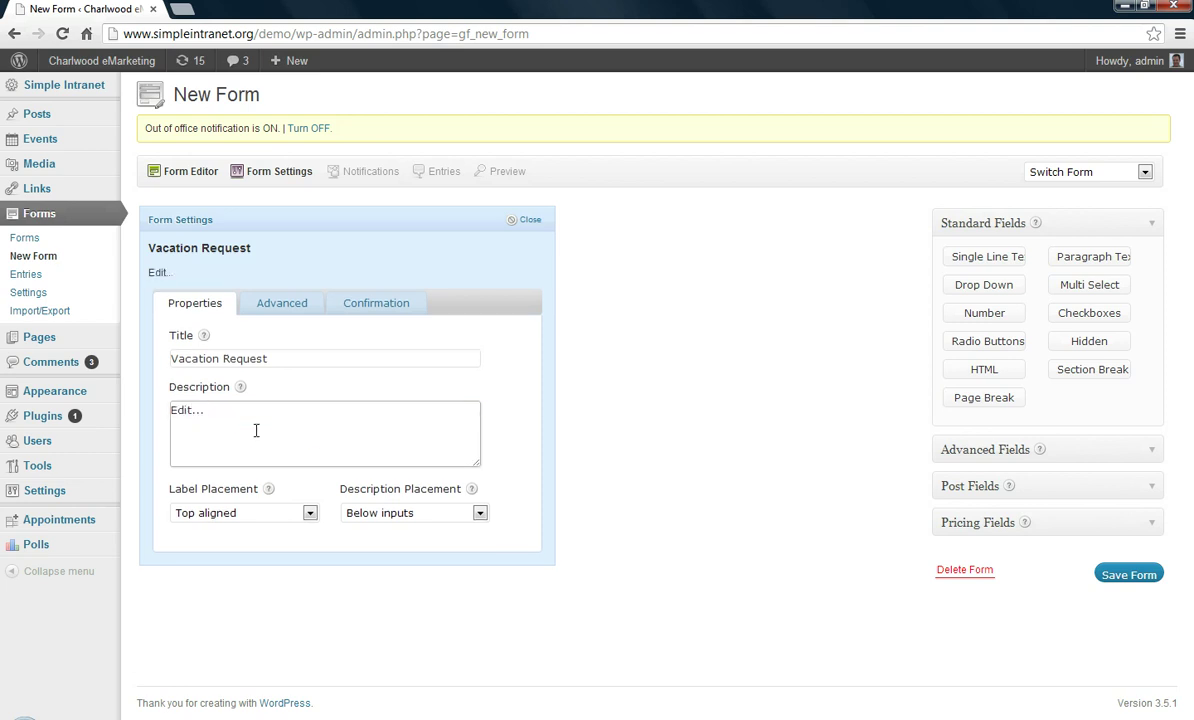
pyautogui.write('t...')
pyautogui.click(360, 260)
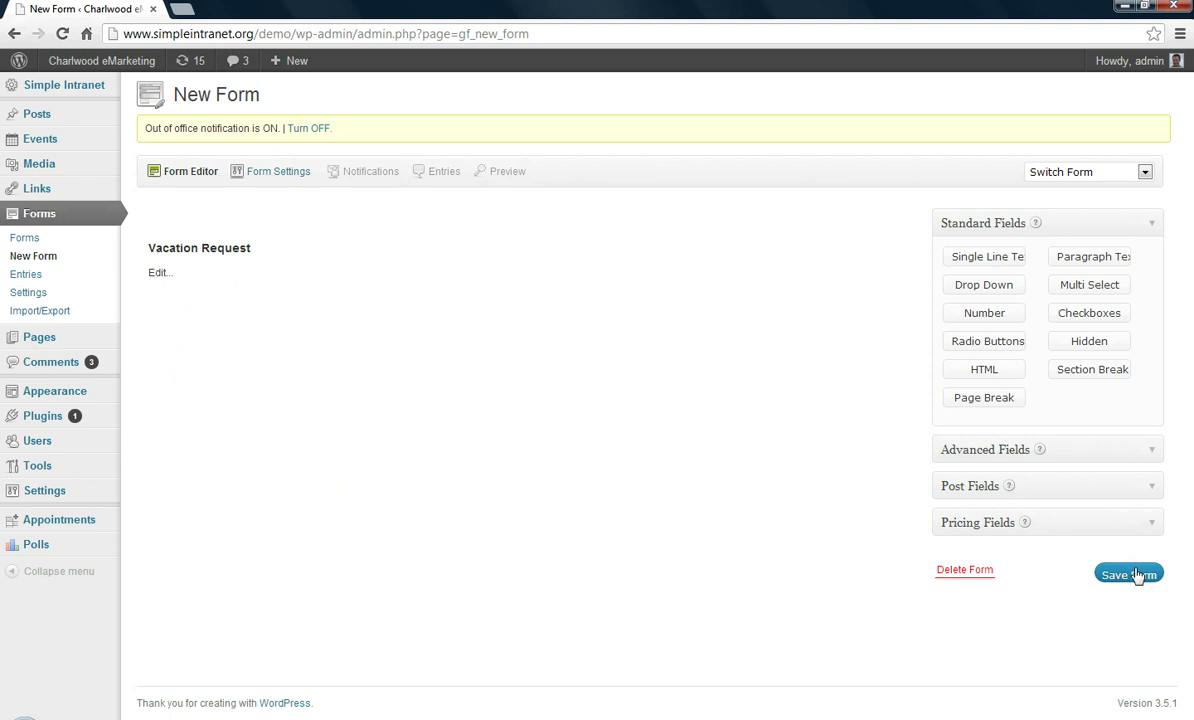
# Add Name, Address and Email fields from the Advanced Fields group
pyautogui.click(1080, 458)
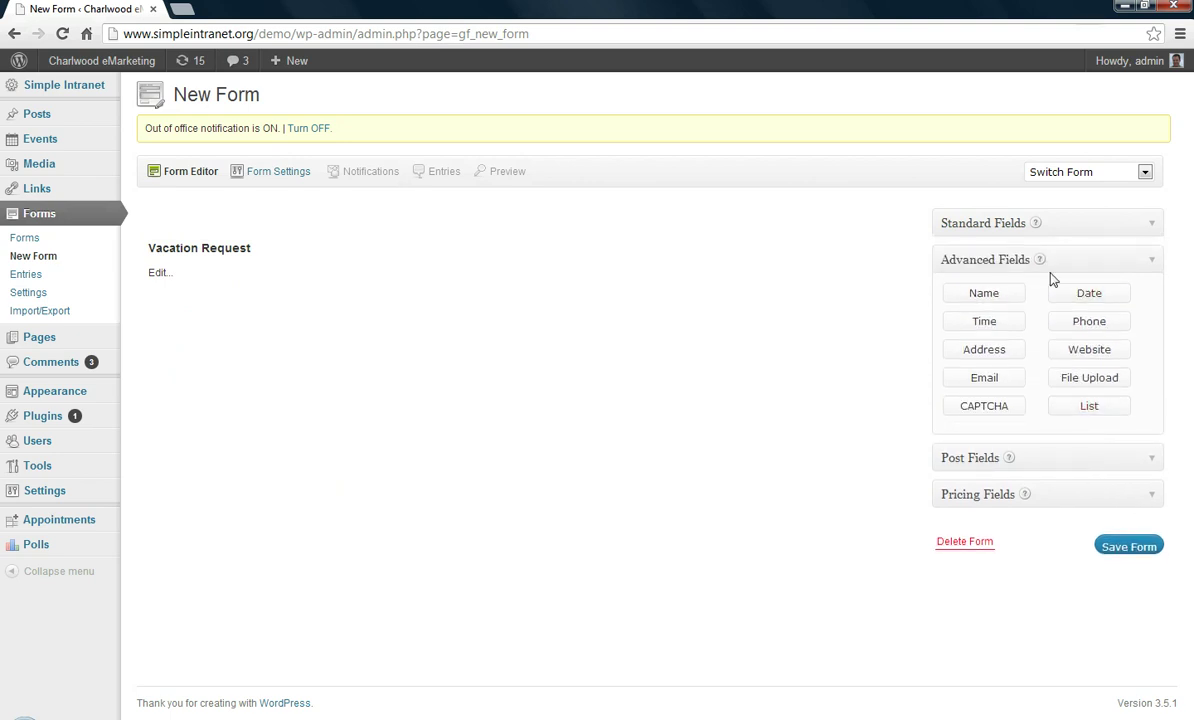
pyautogui.click(995, 296)
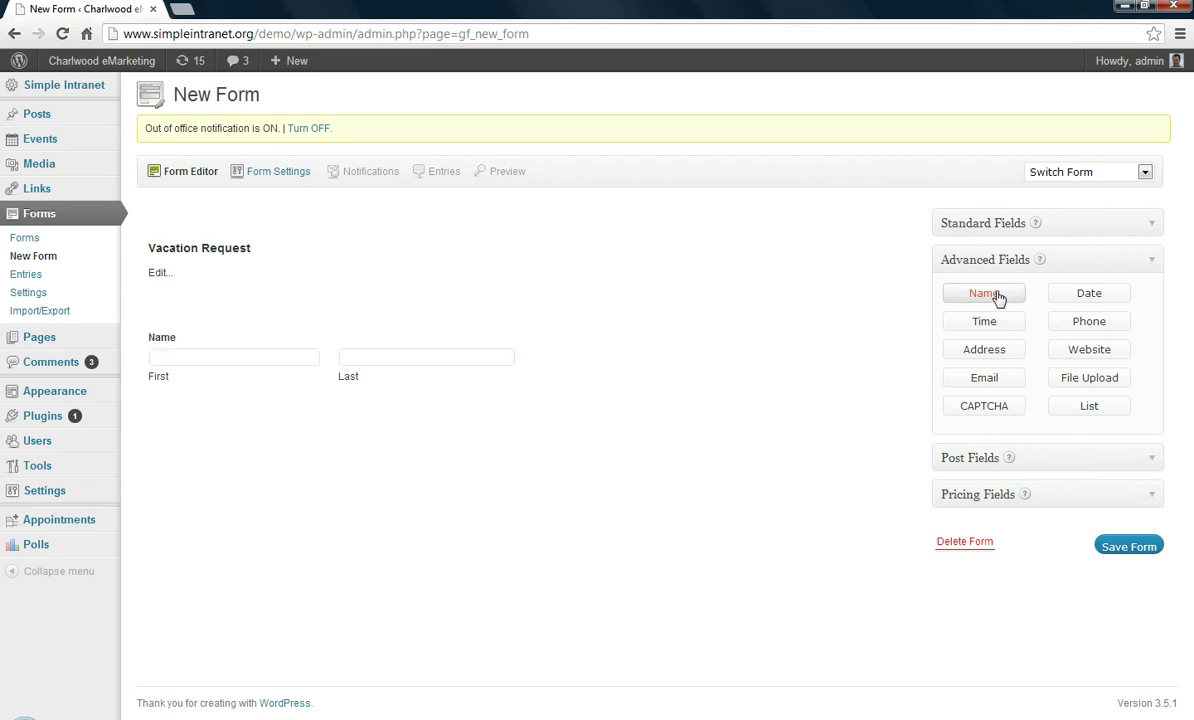
pyautogui.click(988, 352)
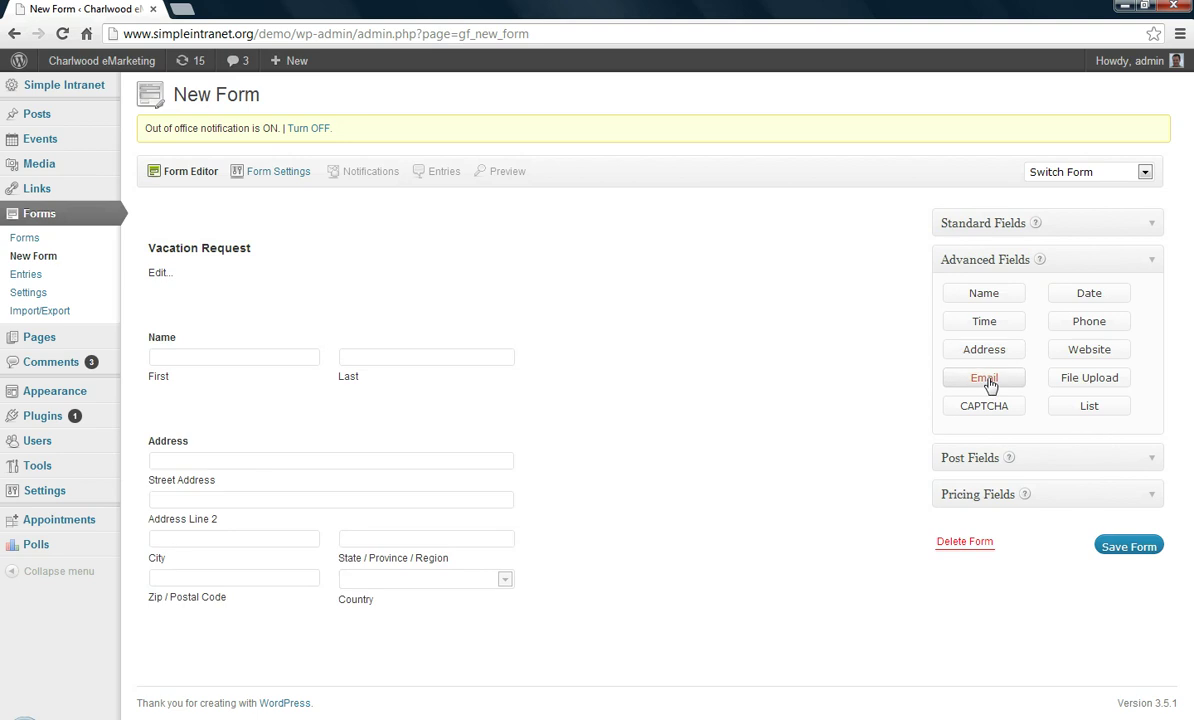
pyautogui.click(988, 379)
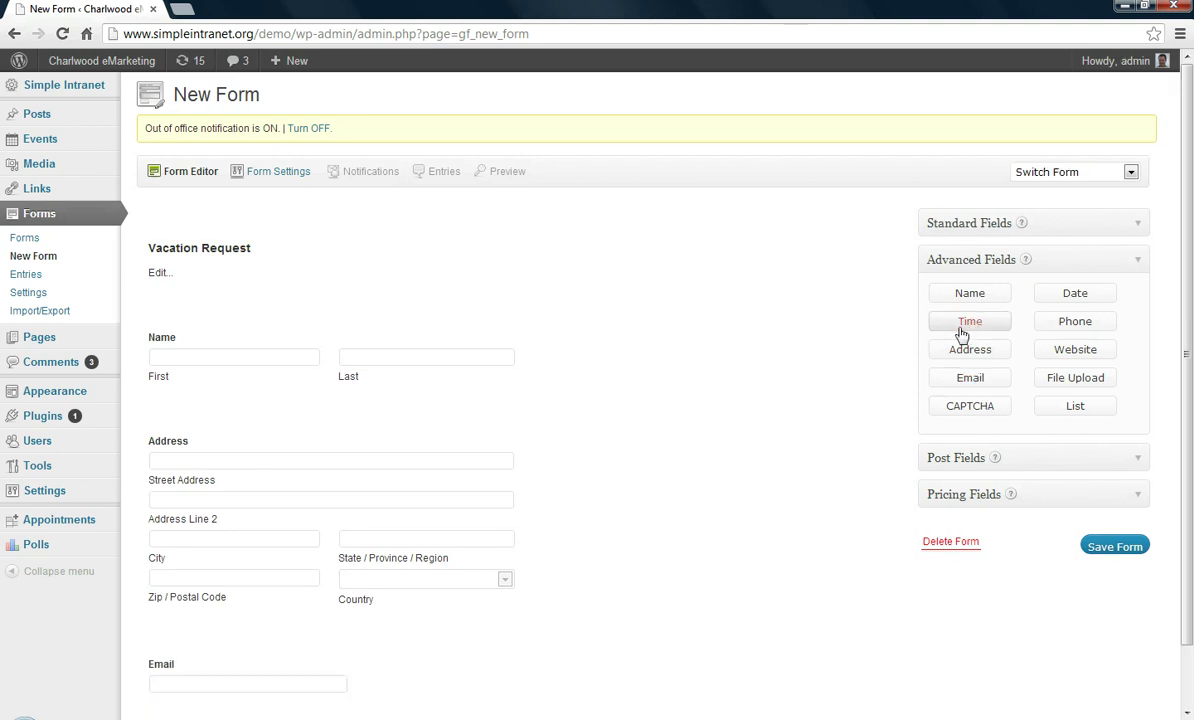
pyautogui.moveTo(268, 418)
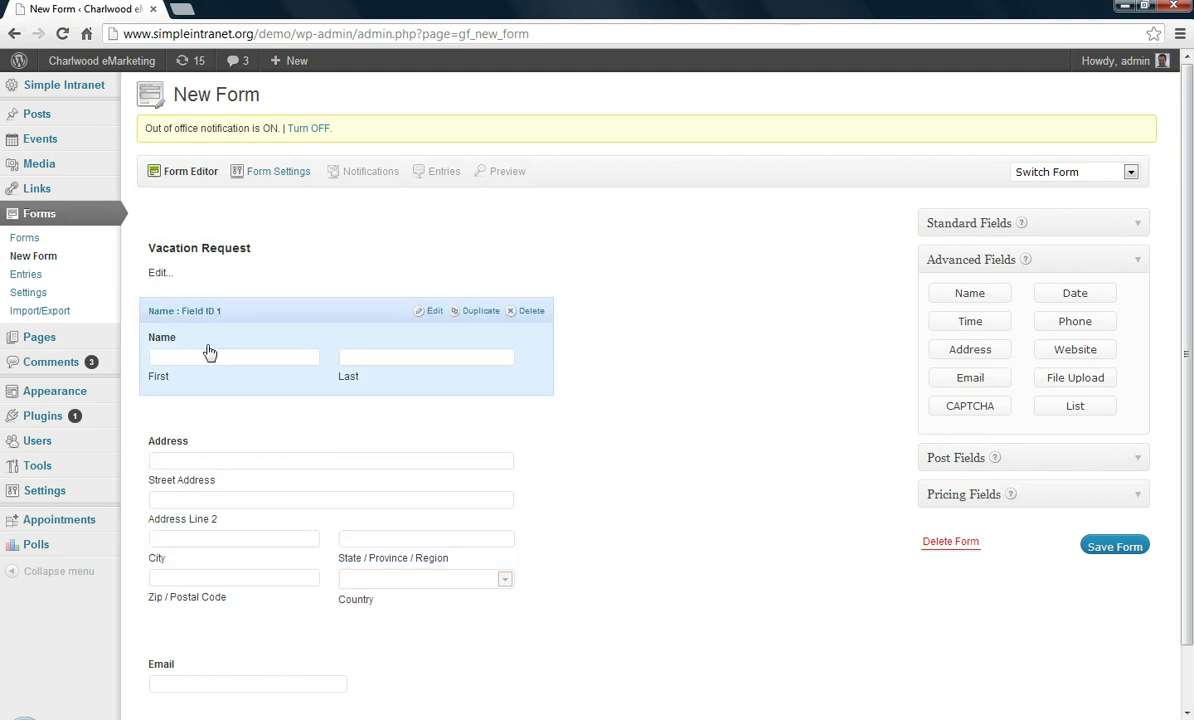
# Save the Vacation Request form and continue editing it
pyautogui.click(1113, 548)
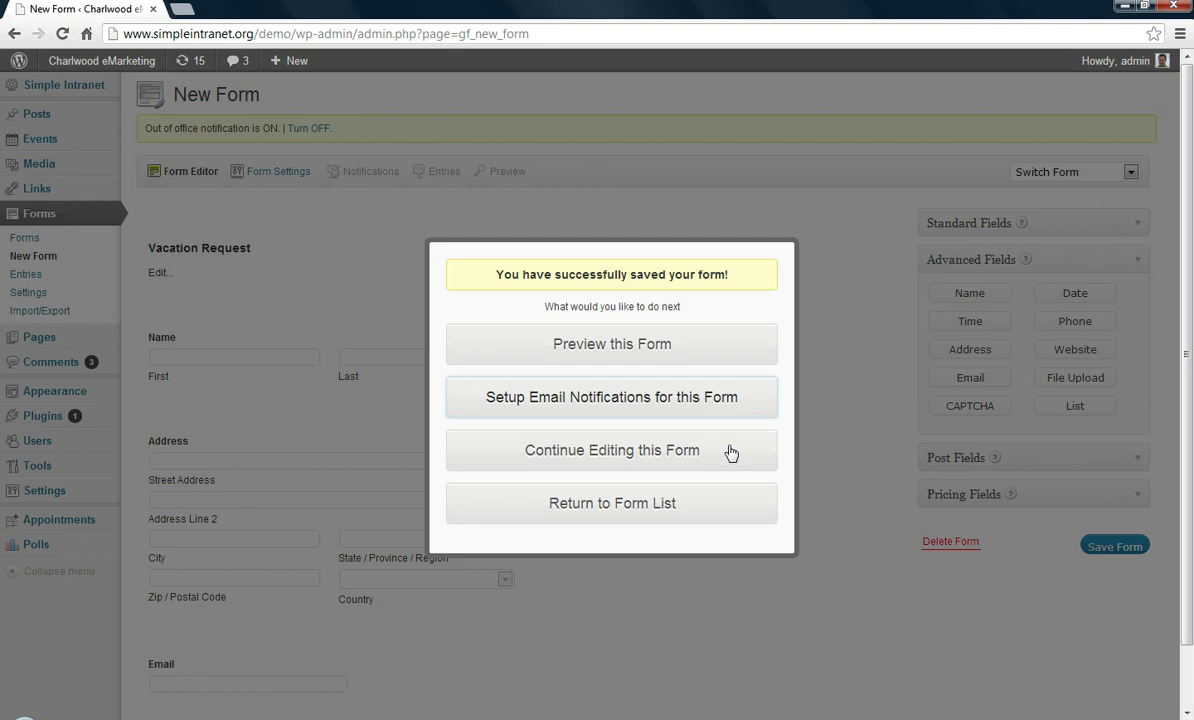
pyautogui.click(662, 458)
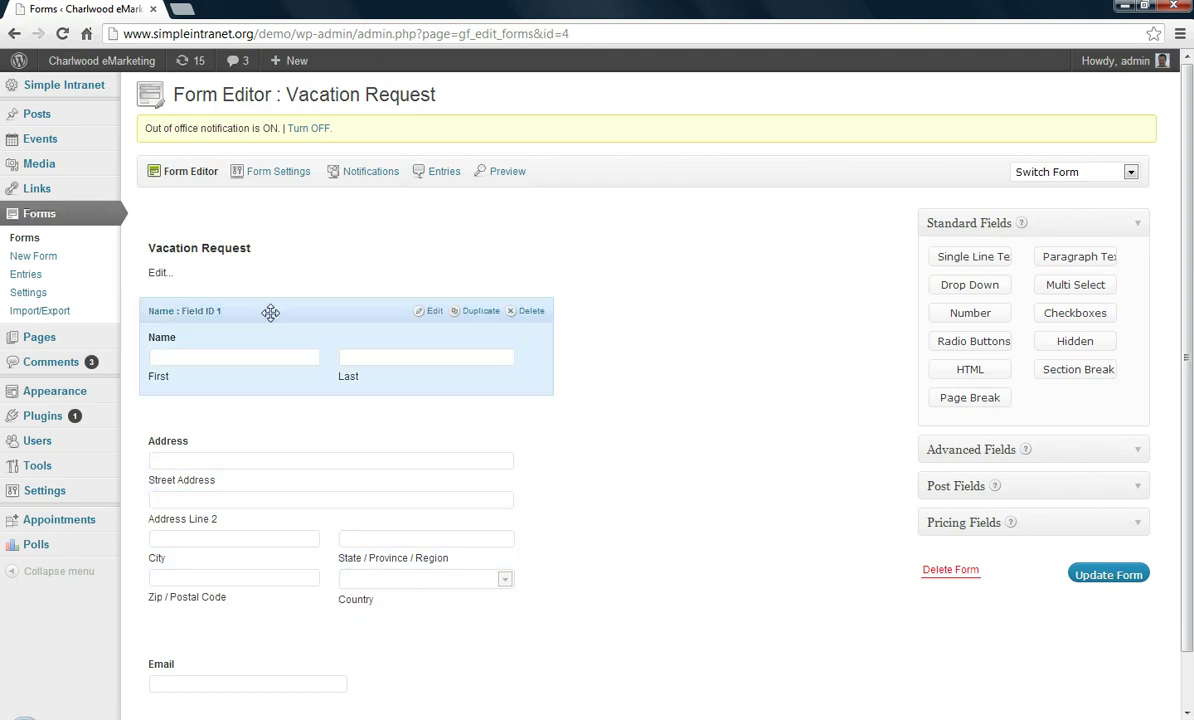
# Make the Name field required
pyautogui.click(434, 314)
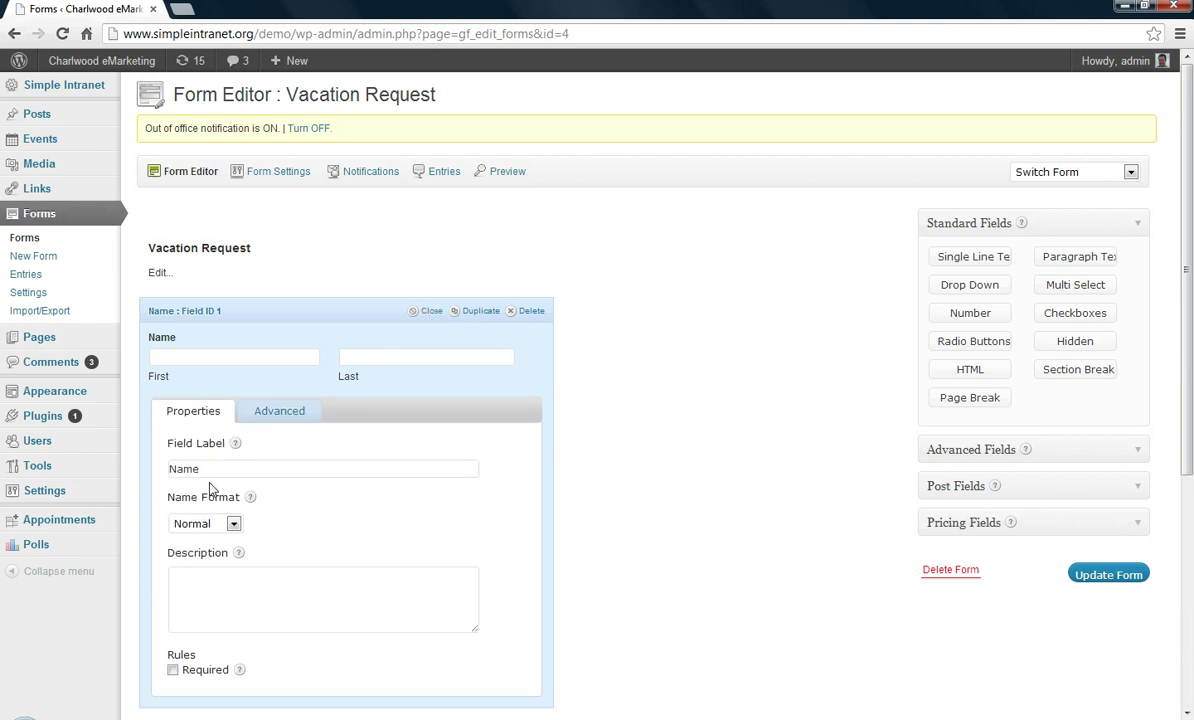
pyautogui.click(173, 670)
pyautogui.scroll(-1, 364, 484)
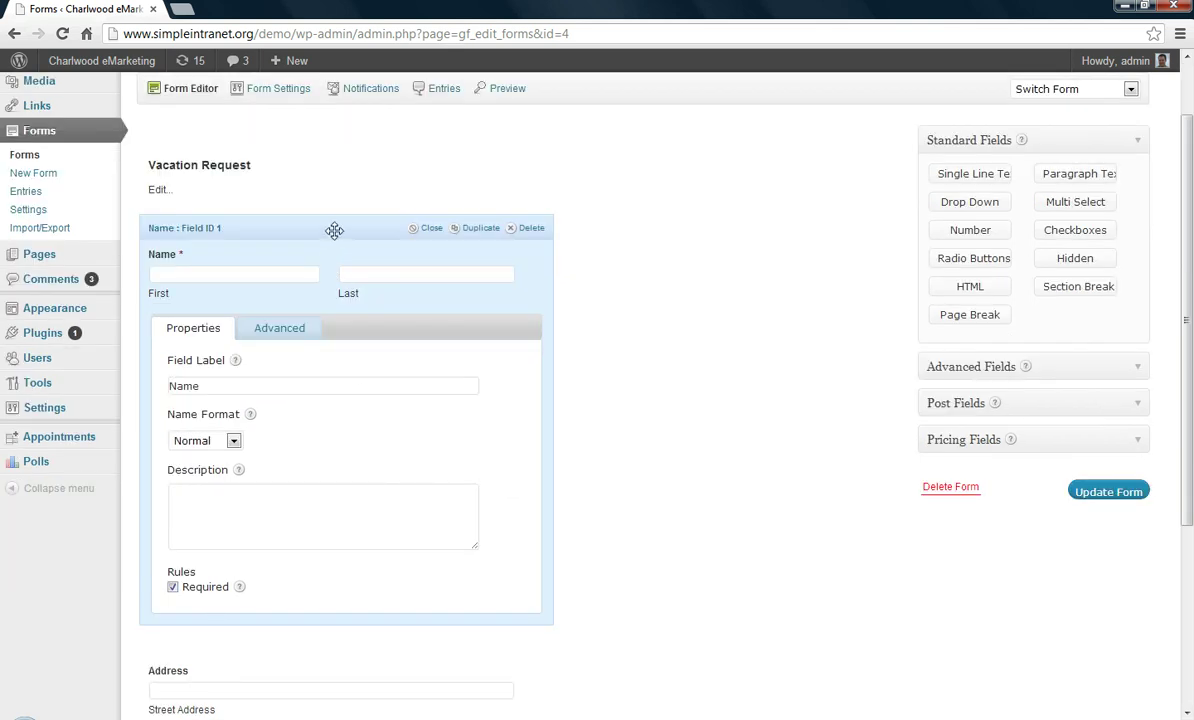
pyautogui.scroll(1, 333, 240)
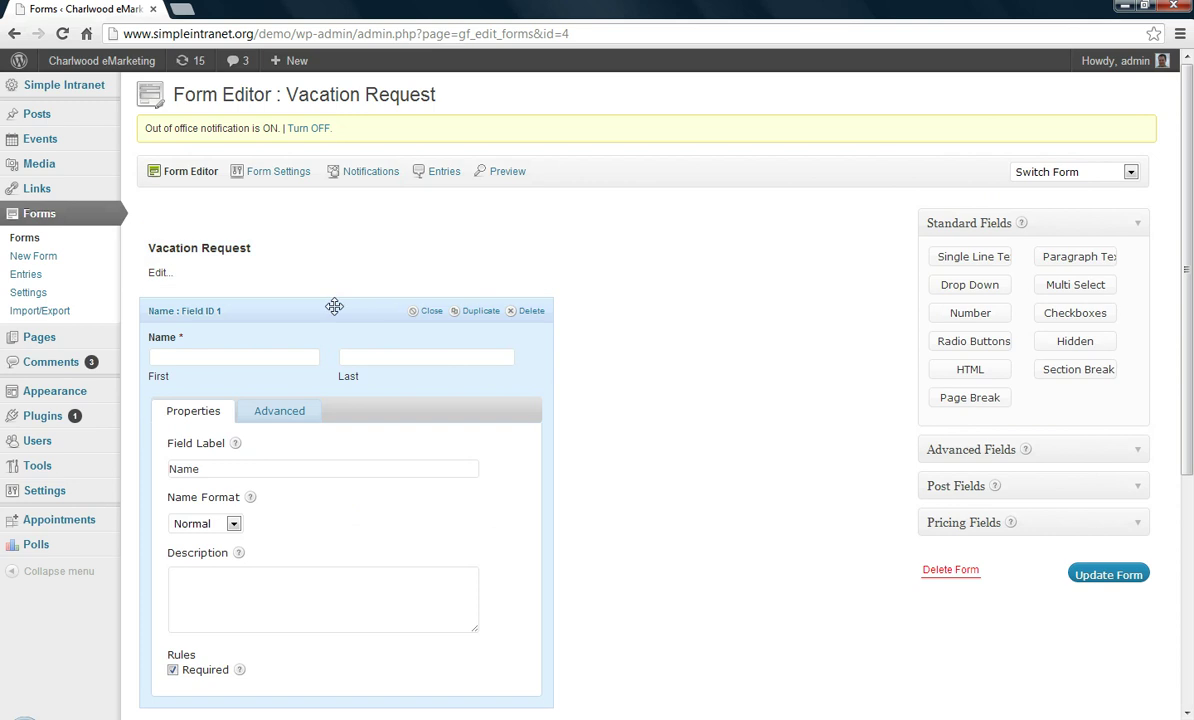
pyautogui.click(333, 306)
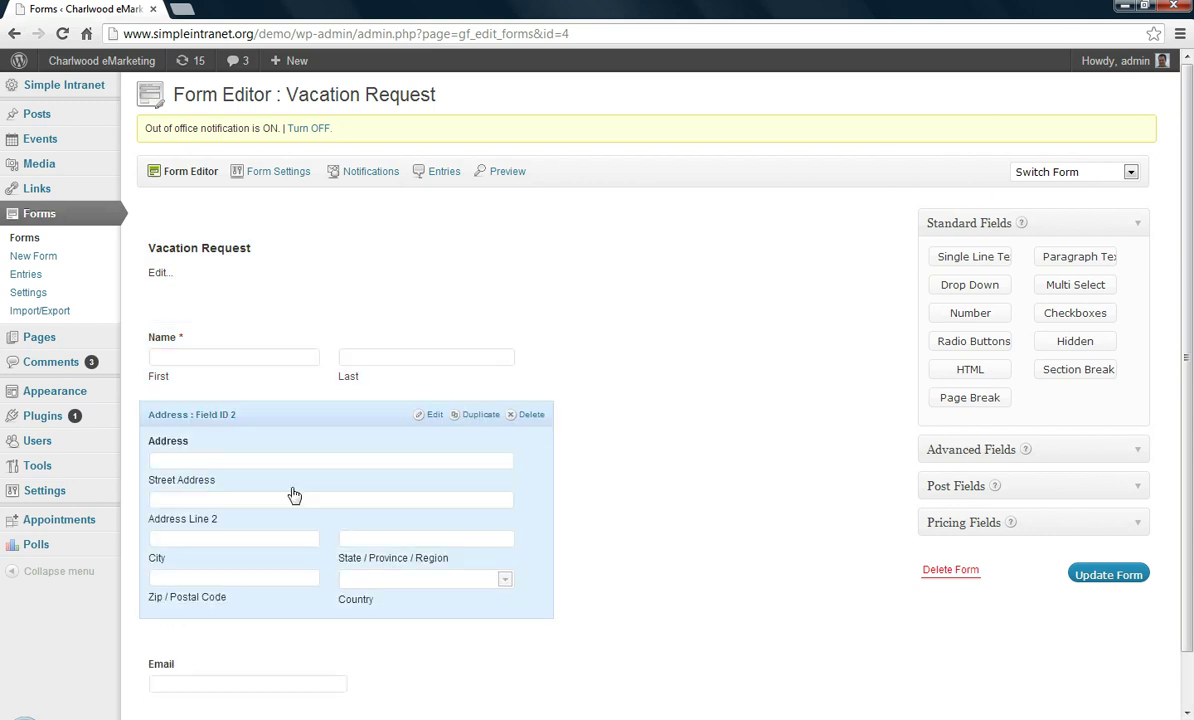
# Make the Address field required
pyautogui.click(435, 416)
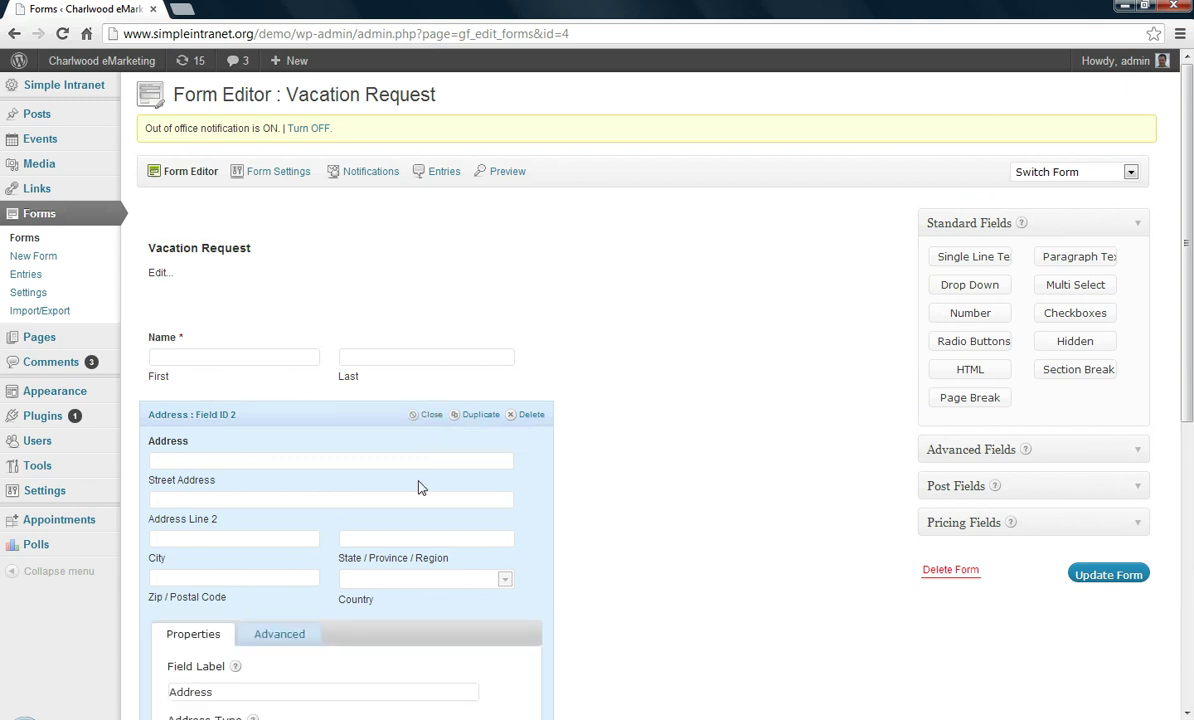
pyautogui.scroll(-3, 360, 553)
pyautogui.scroll(-1, 290, 590)
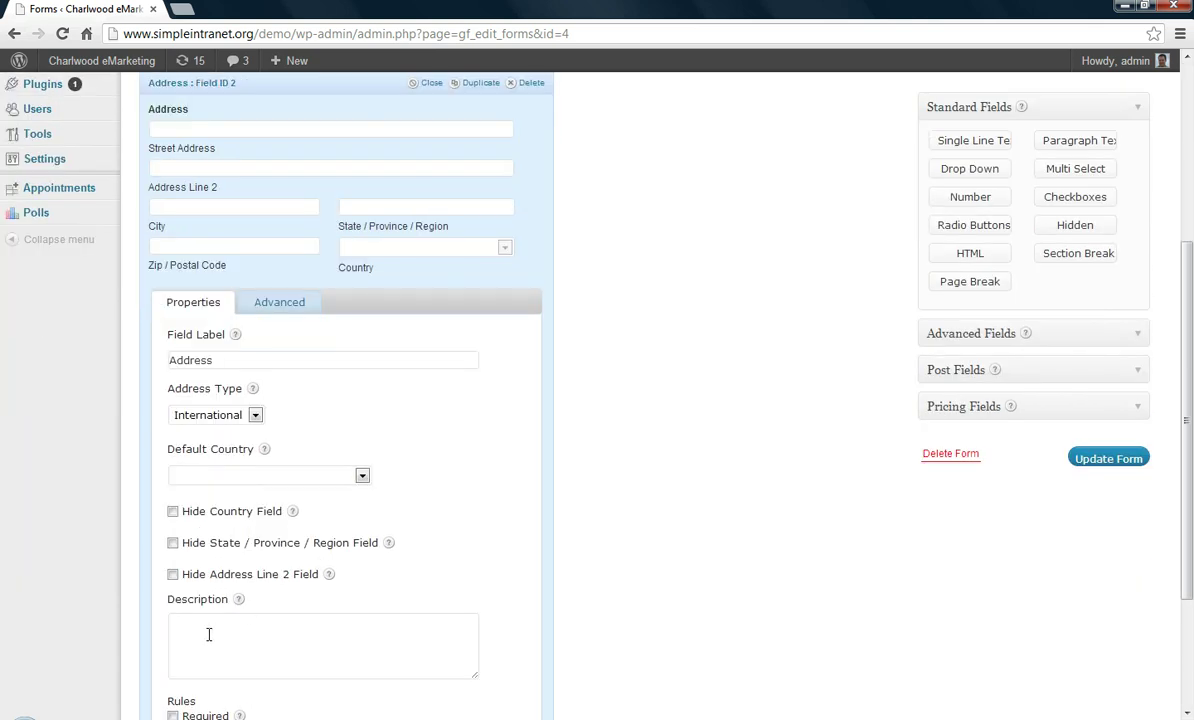
pyautogui.scroll(-1, 195, 640)
pyautogui.click(173, 634)
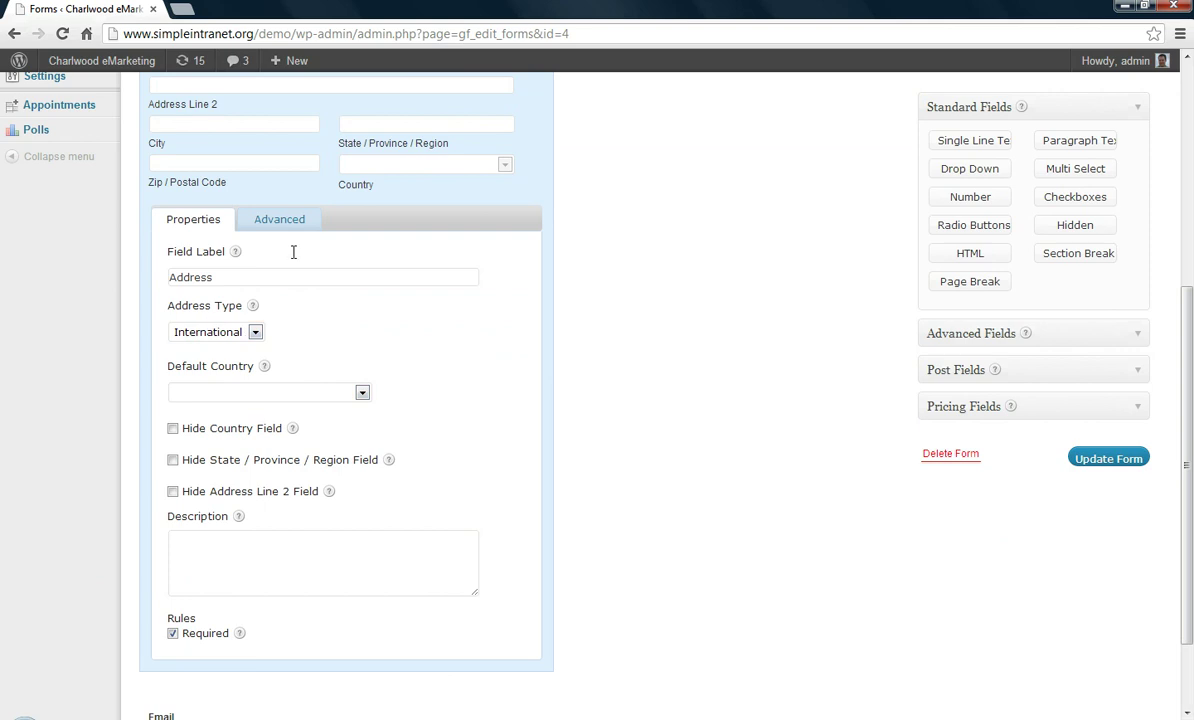
pyautogui.scroll(2, 352, 149)
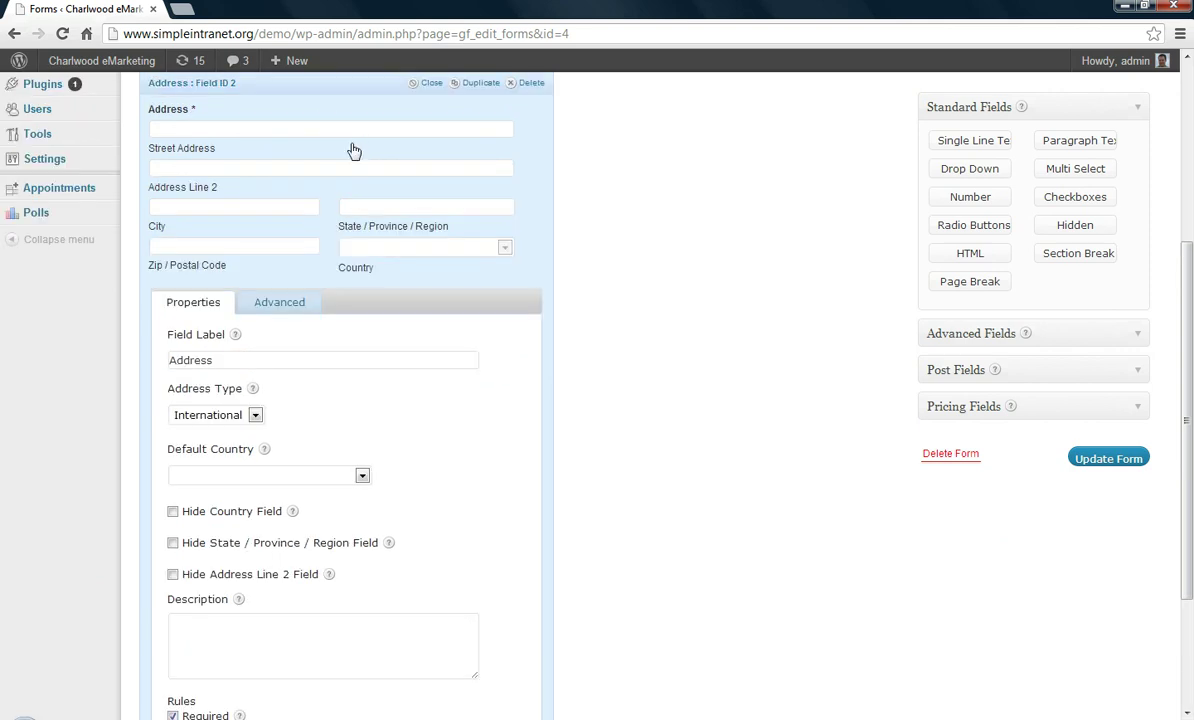
pyautogui.click(367, 86)
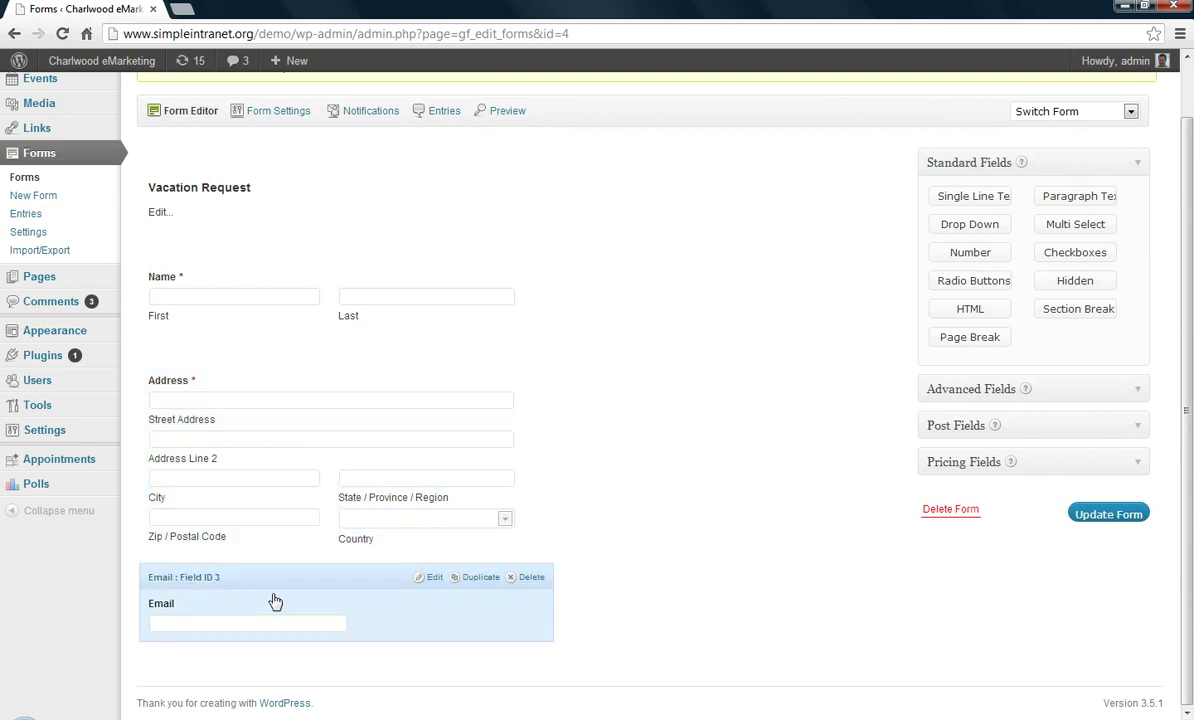
pyautogui.scroll(1, 432, 581)
pyautogui.moveTo(428, 629)
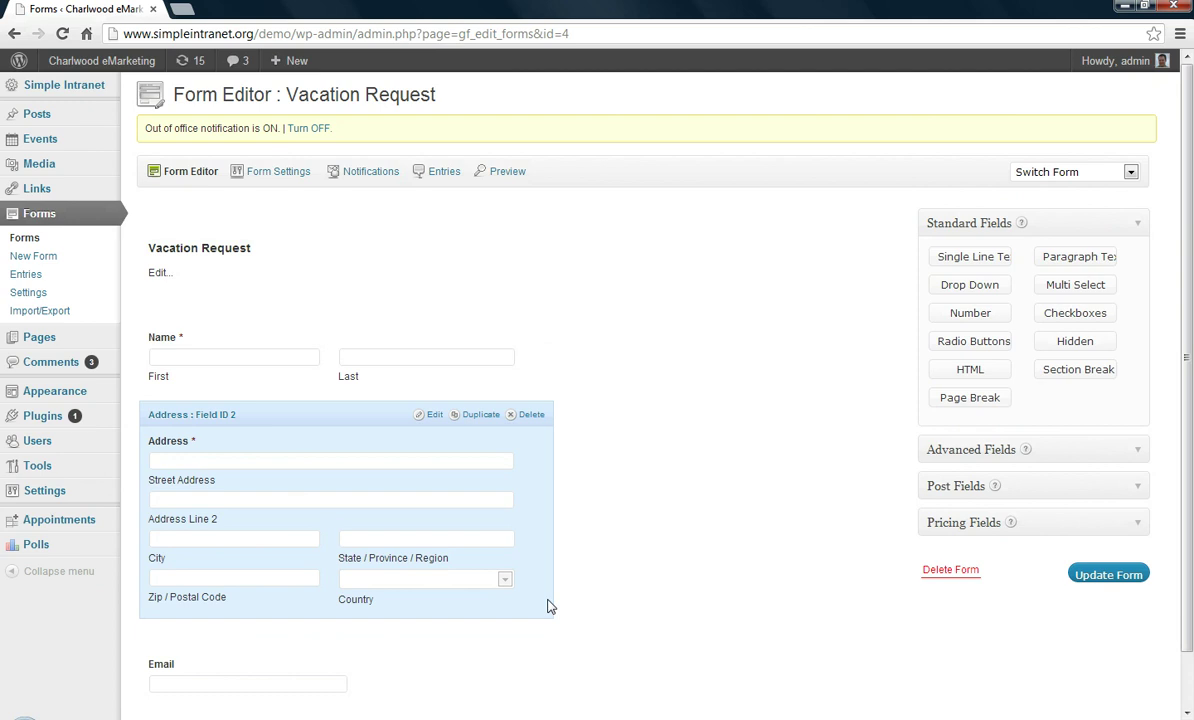
# Reorder the fields so Email sits first, above Name and Address
pyautogui.scroll(-1, 530, 595)
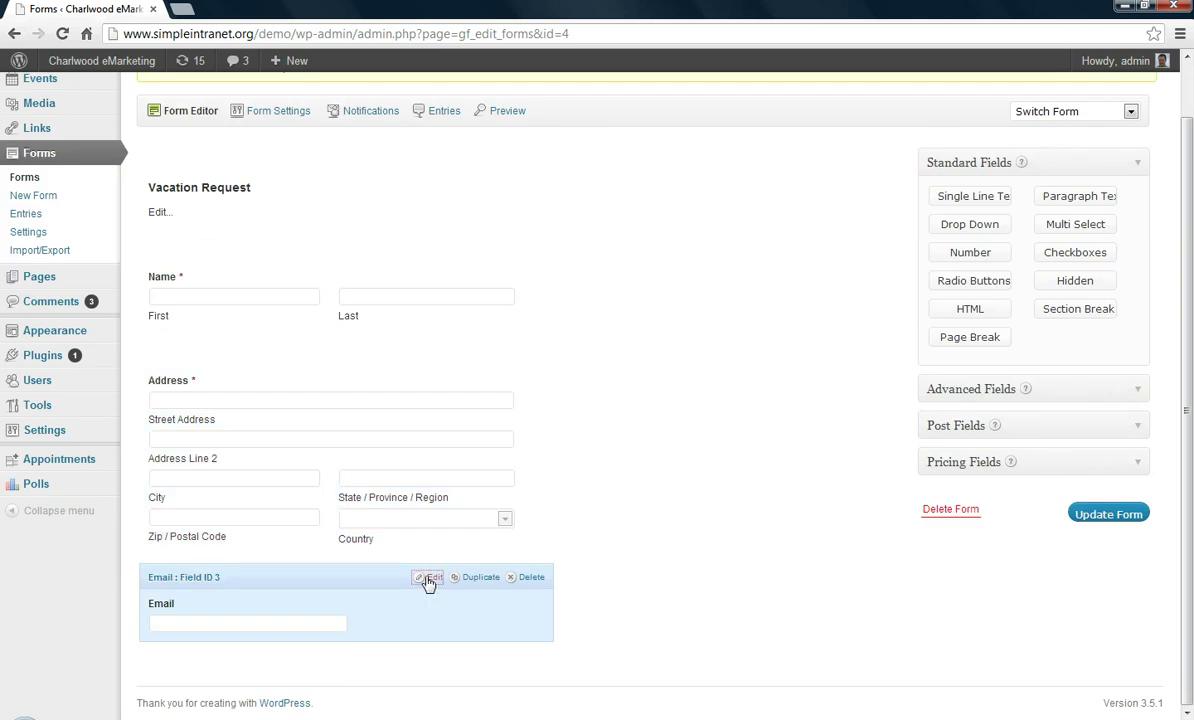
pyautogui.scroll(1, 427, 581)
pyautogui.scroll(-1, 668, 594)
pyautogui.moveTo(672, 598); pyautogui.dragTo(1151, 485)
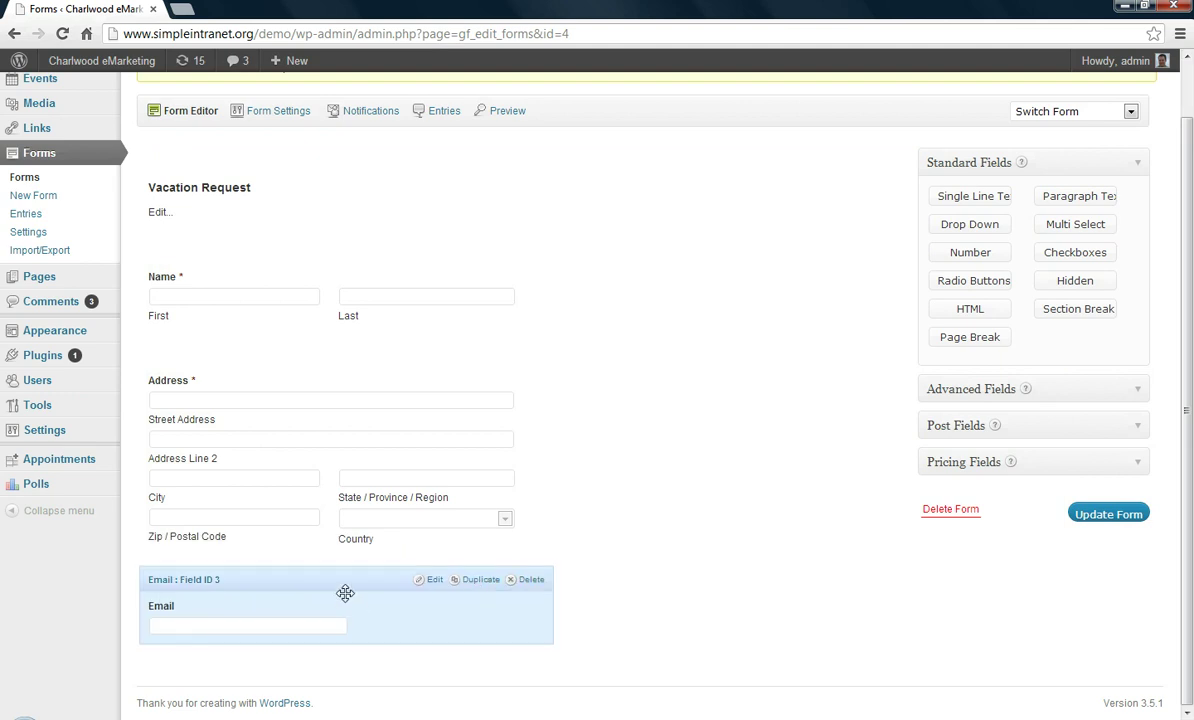
pyautogui.moveTo(344, 592); pyautogui.dragTo(314, 619)
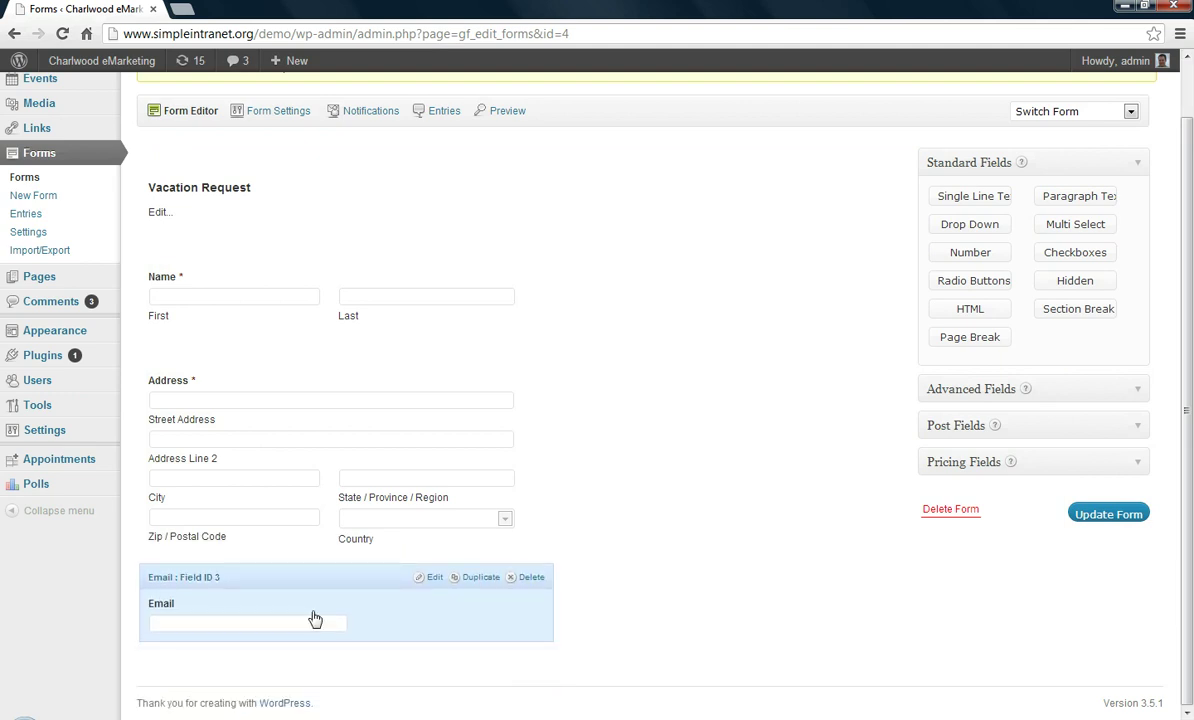
pyautogui.click(427, 579)
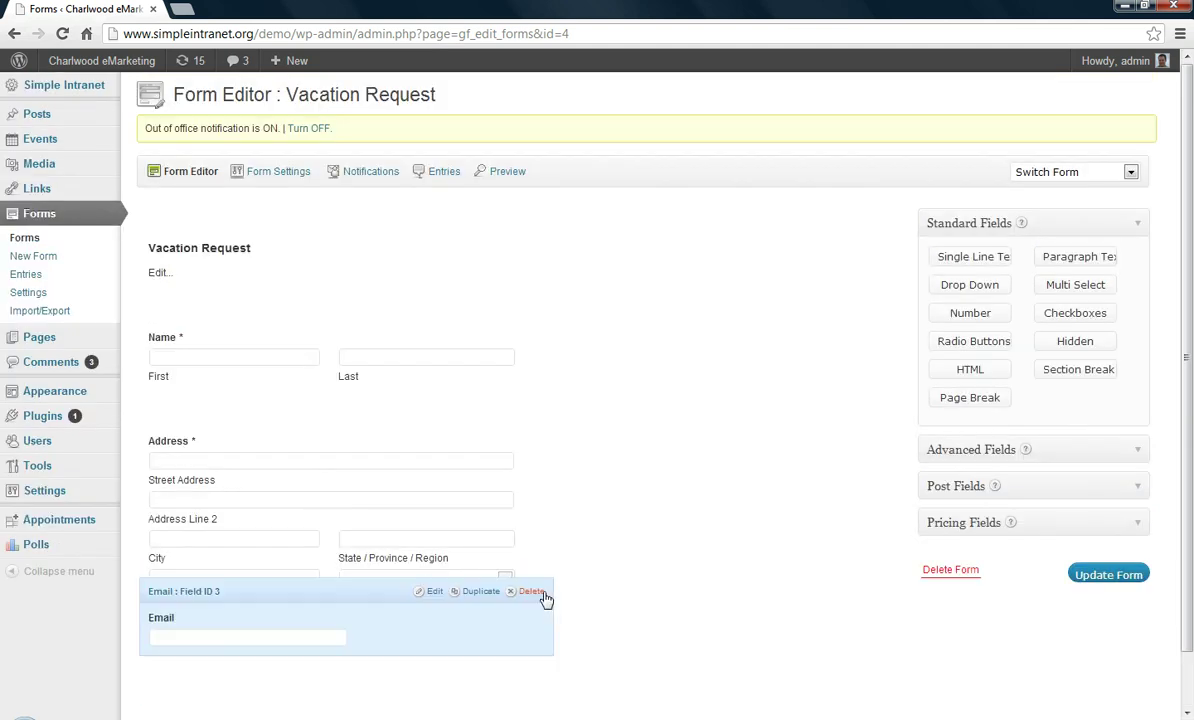
pyautogui.scroll(-1, 548, 600)
pyautogui.scroll(1, 731, 565)
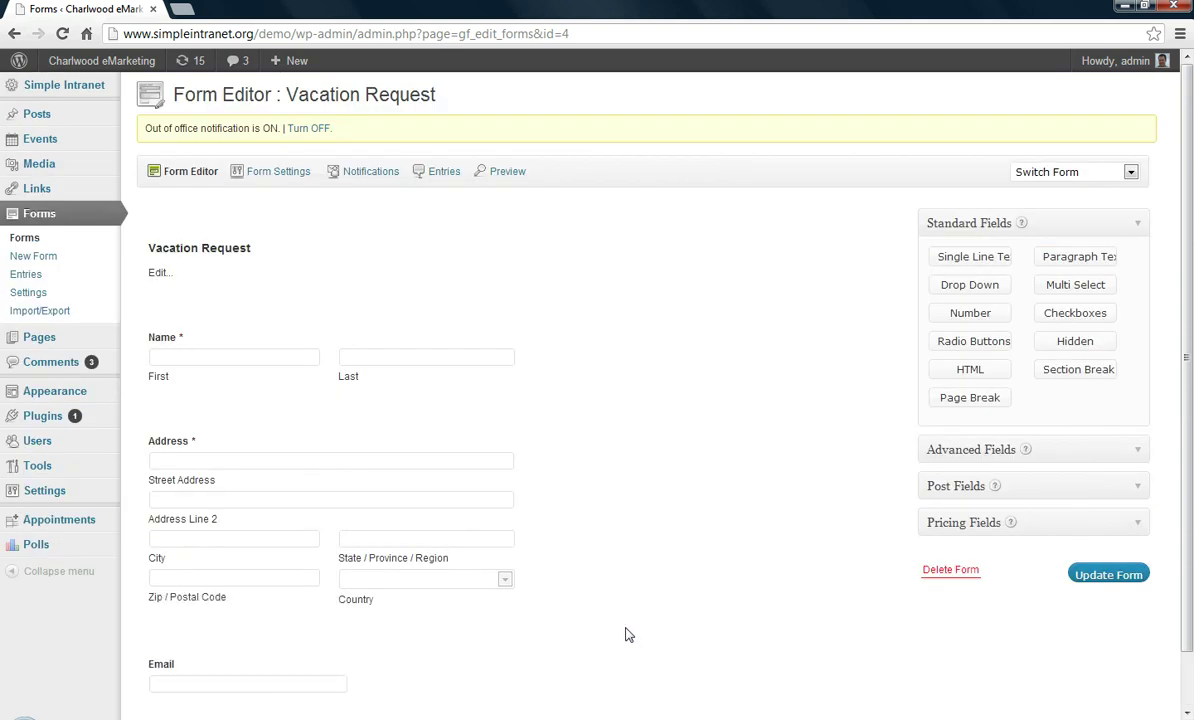
pyautogui.moveTo(292, 602); pyautogui.dragTo(325, 451)
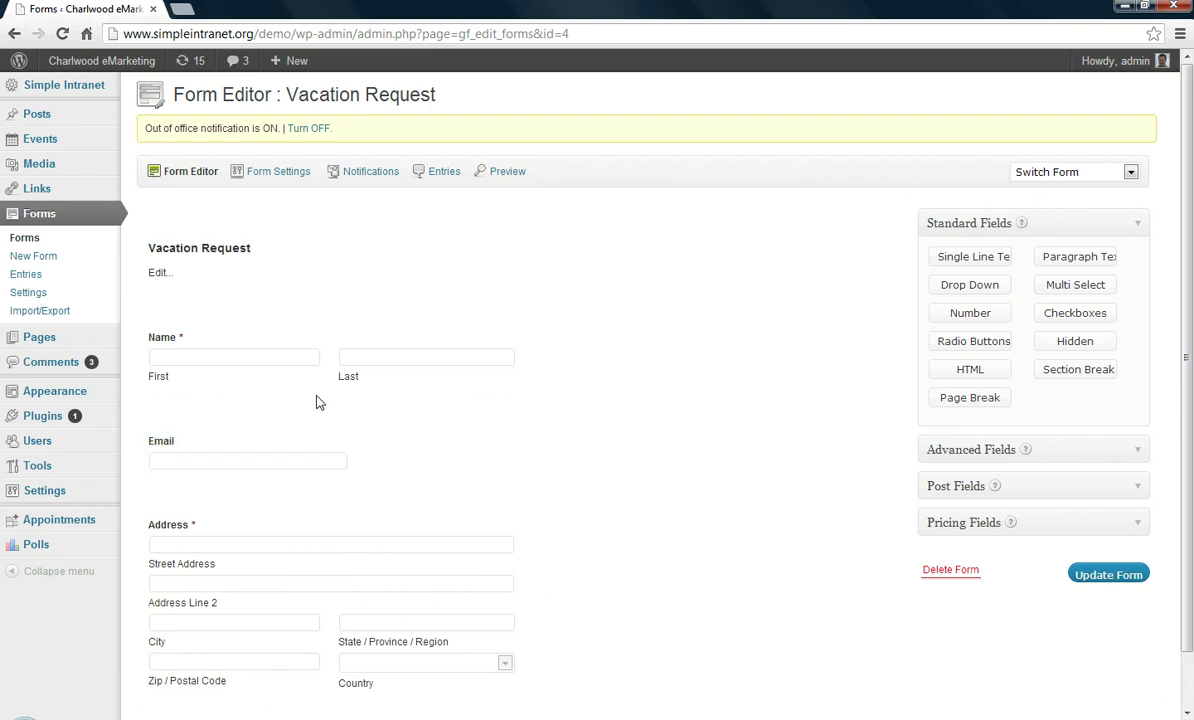
pyautogui.moveTo(298, 349)
pyautogui.moveTo(298, 319); pyautogui.dragTo(324, 336)
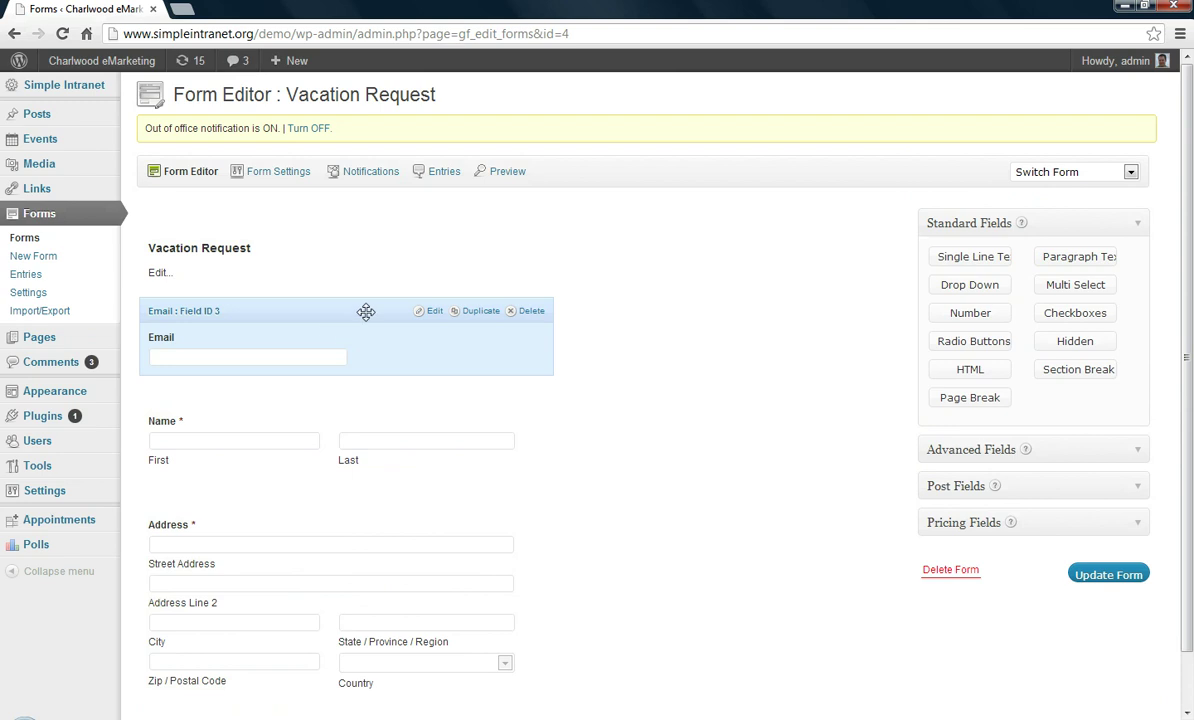
# Make Email required, duplicate-free and confirmed, then update the form
pyautogui.click(373, 342)
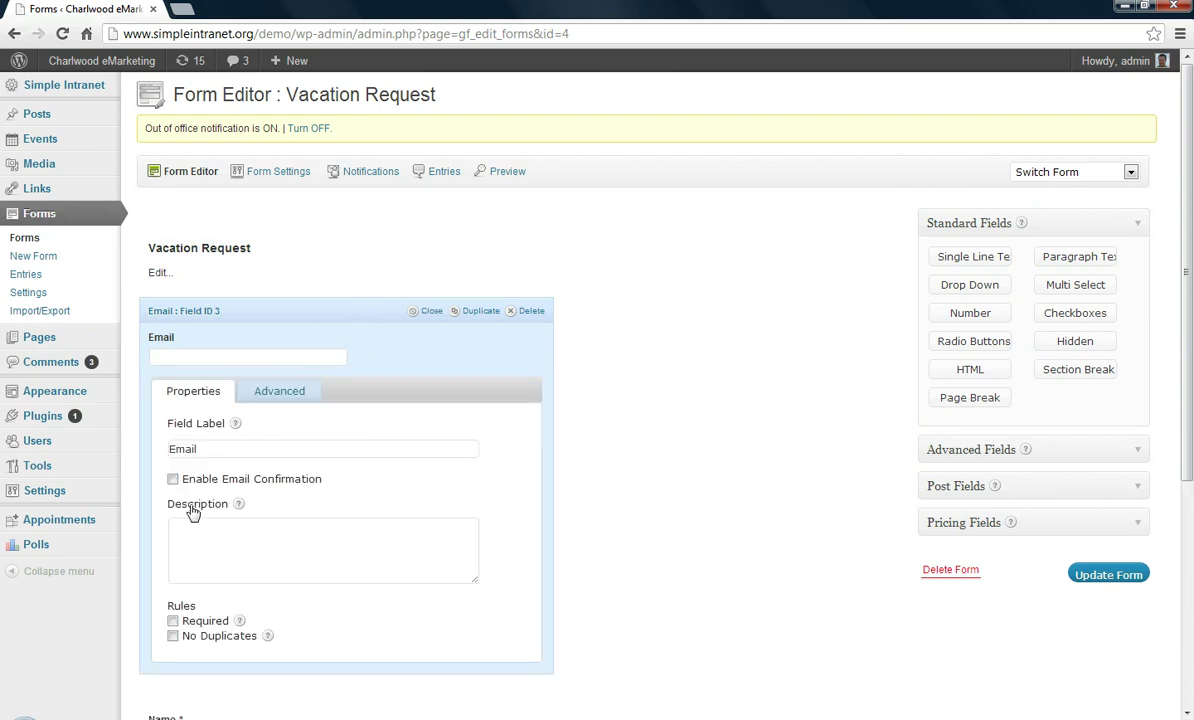
pyautogui.click(173, 637)
pyautogui.click(173, 621)
pyautogui.click(173, 479)
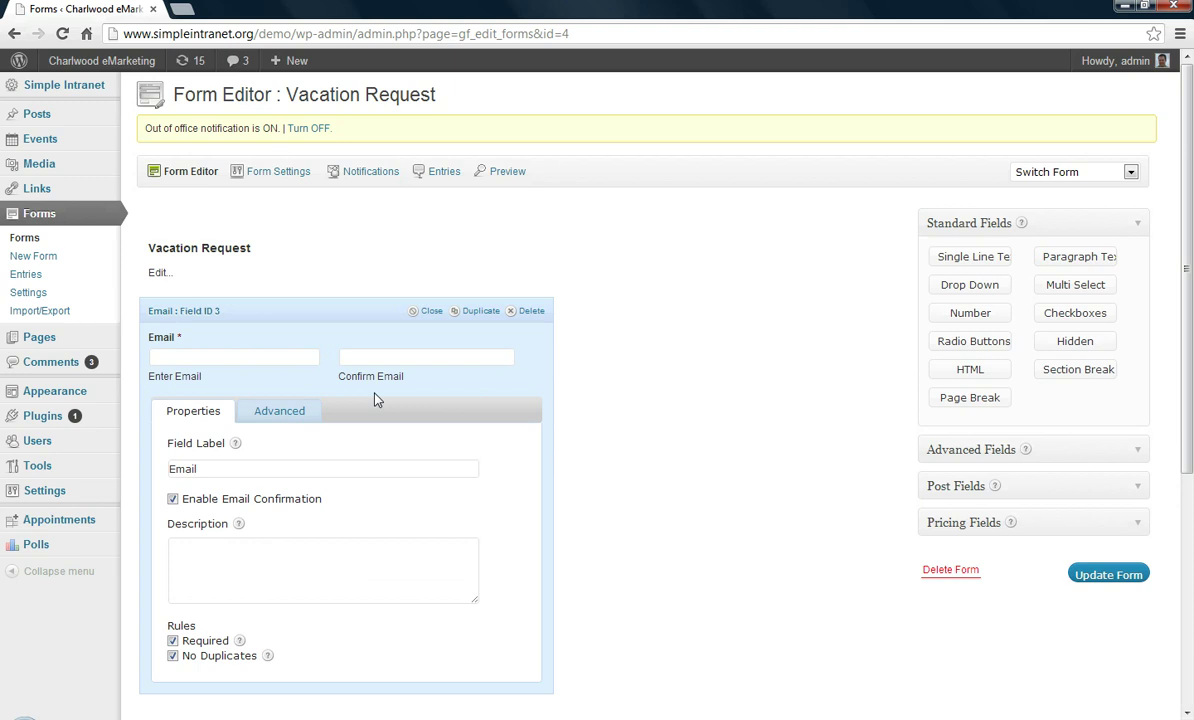
pyautogui.click(320, 346)
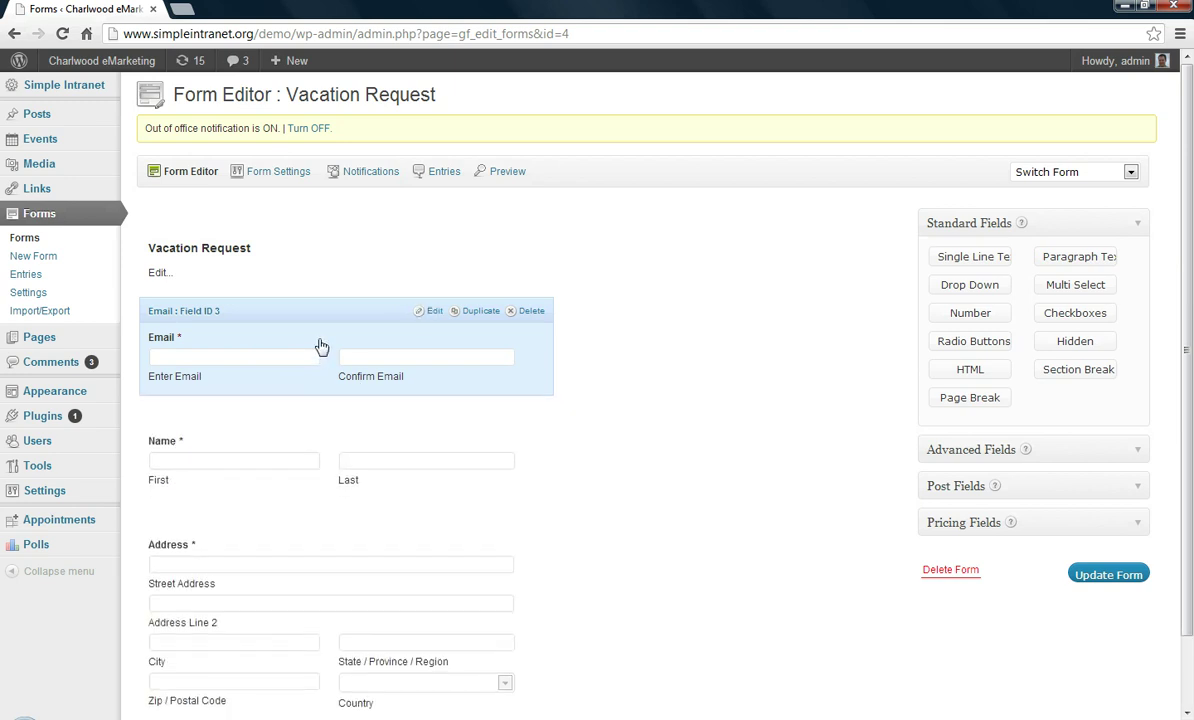
pyautogui.click(1100, 576)
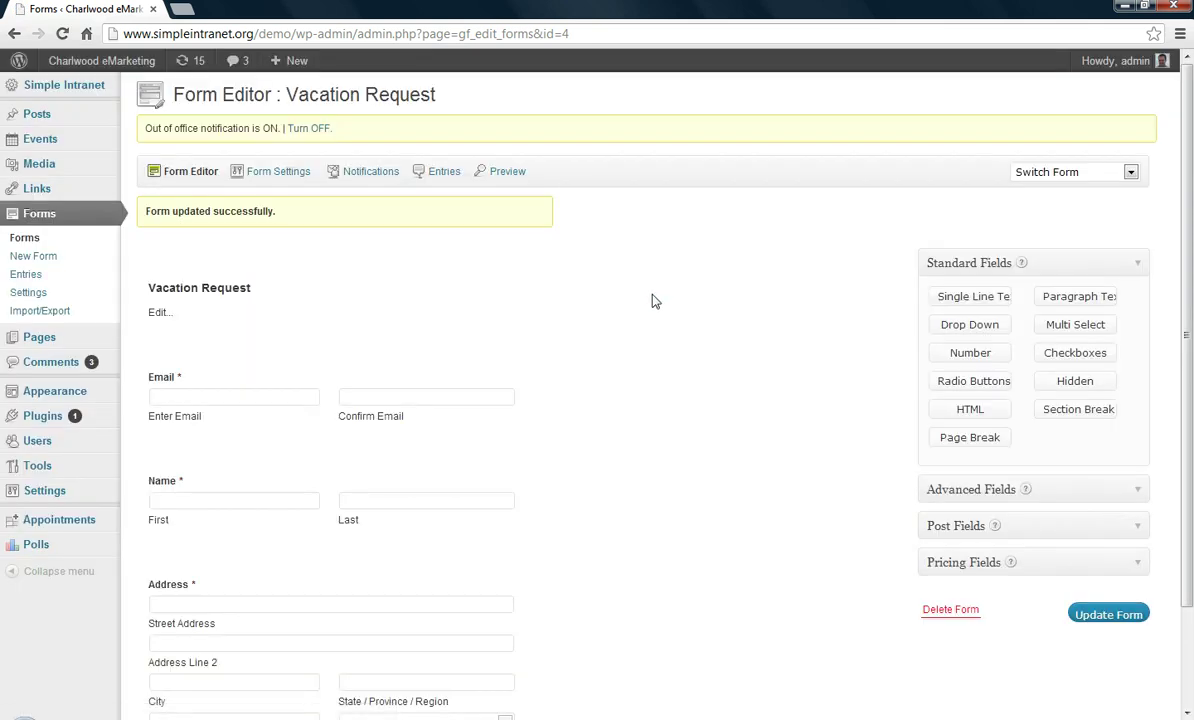
pyautogui.click(505, 173)
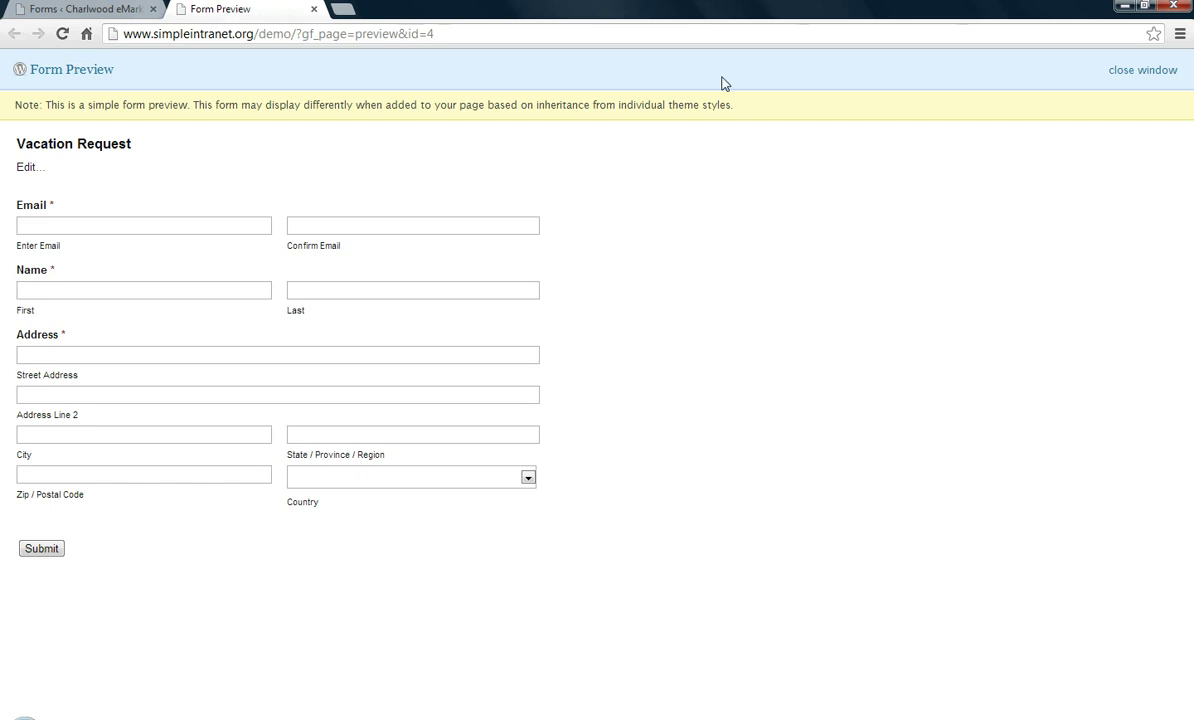
pyautogui.click(1150, 72)
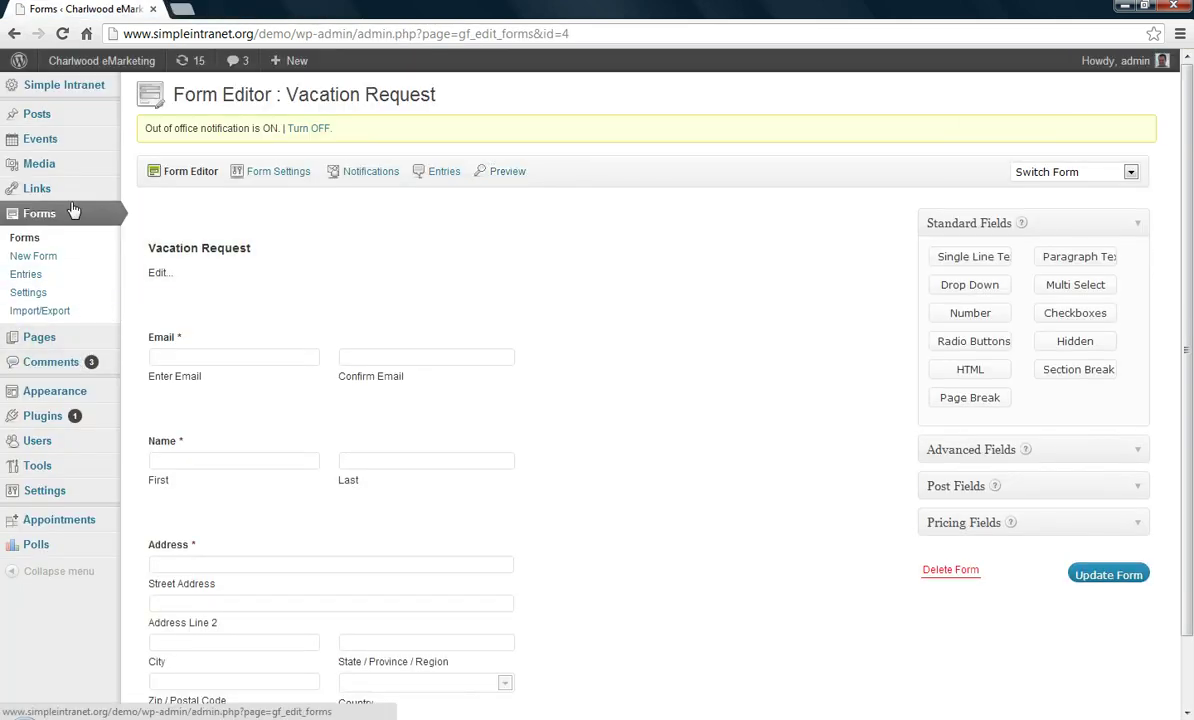
# Add a new page and enter its title
pyautogui.moveTo(75, 340)
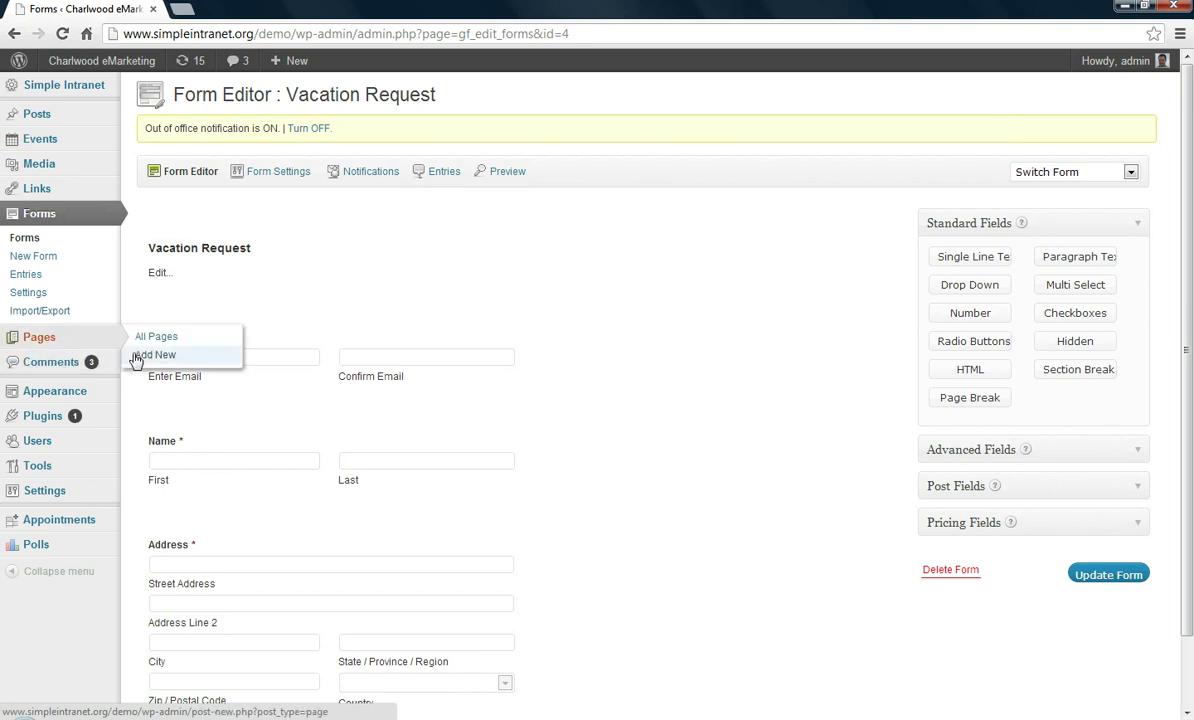
pyautogui.click(153, 357)
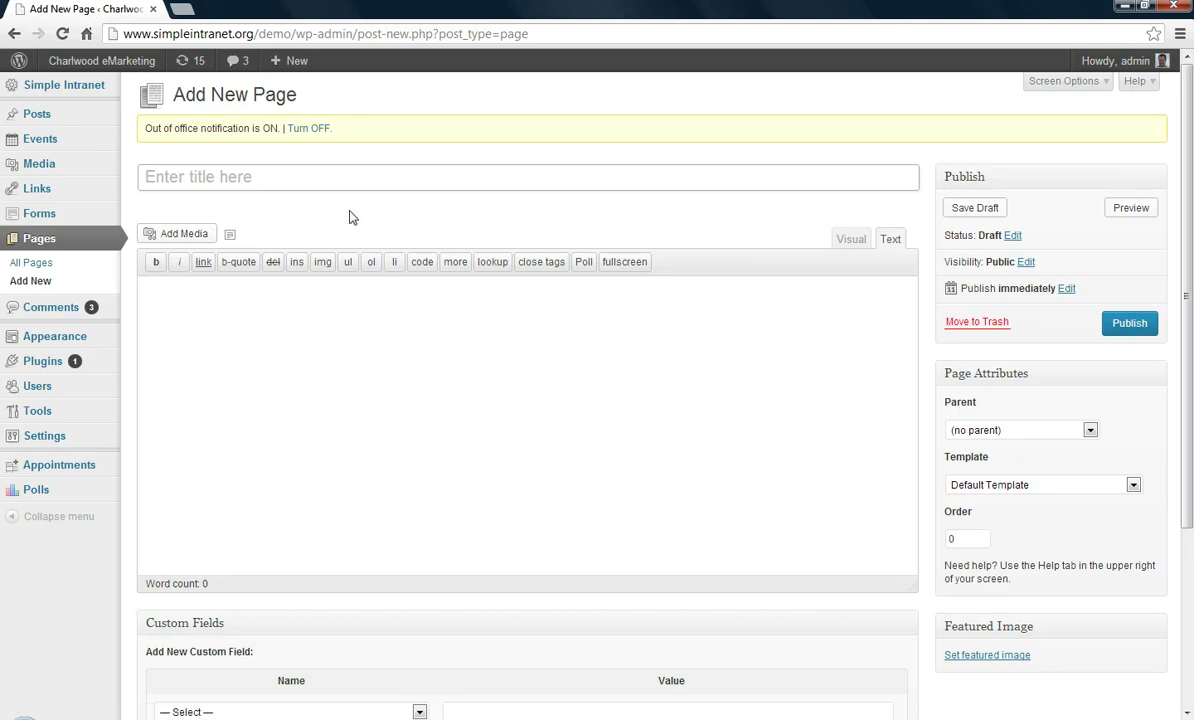
pyautogui.write('V')
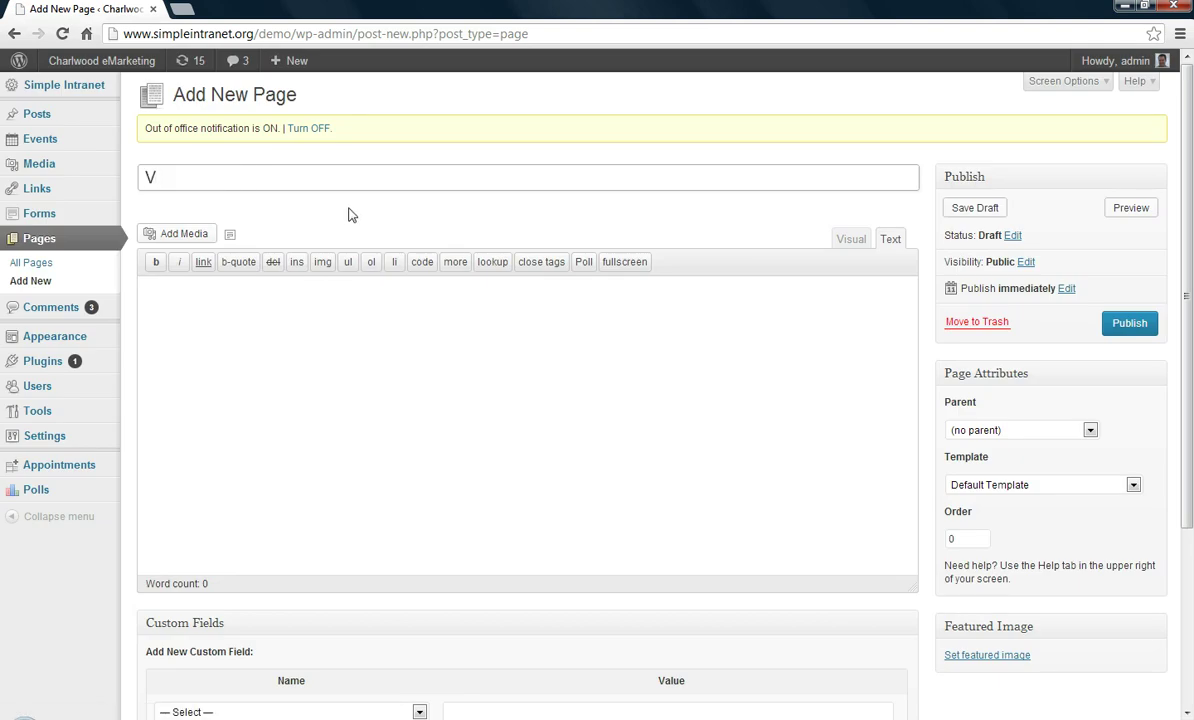
pyautogui.write('Forms')
pyautogui.press('Tab')
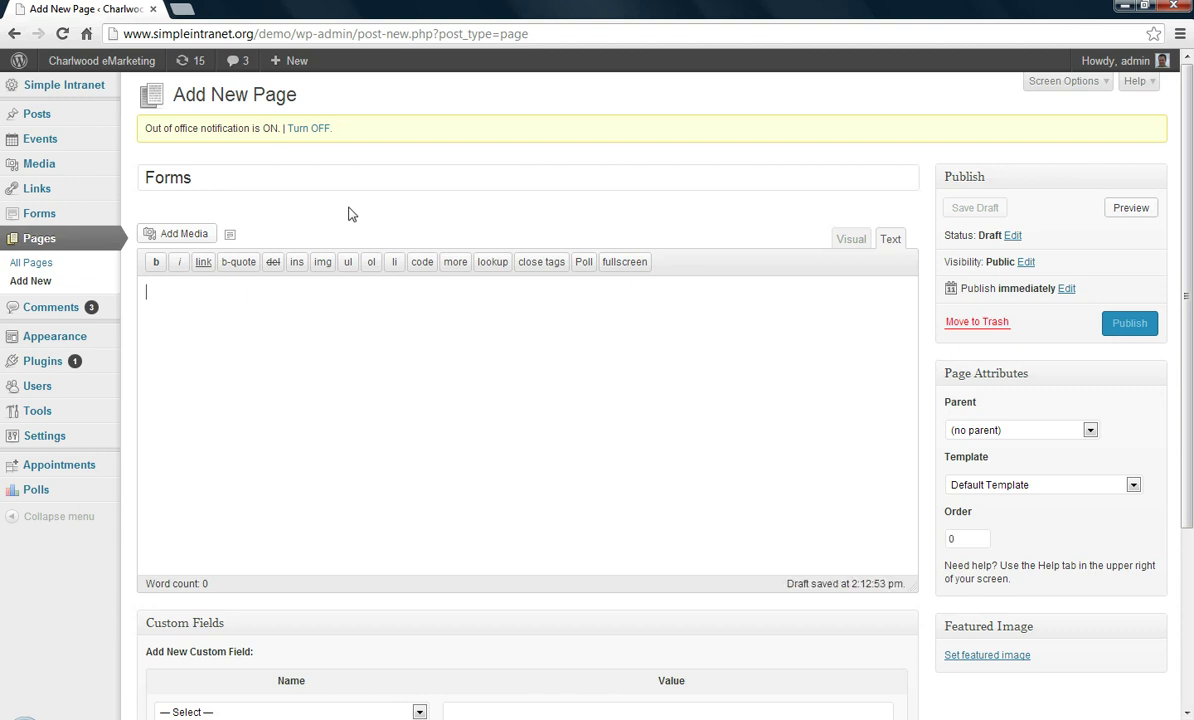
# Insert the Vacation Request form with its title hidden and AJAX enabled
pyautogui.click(229, 238)
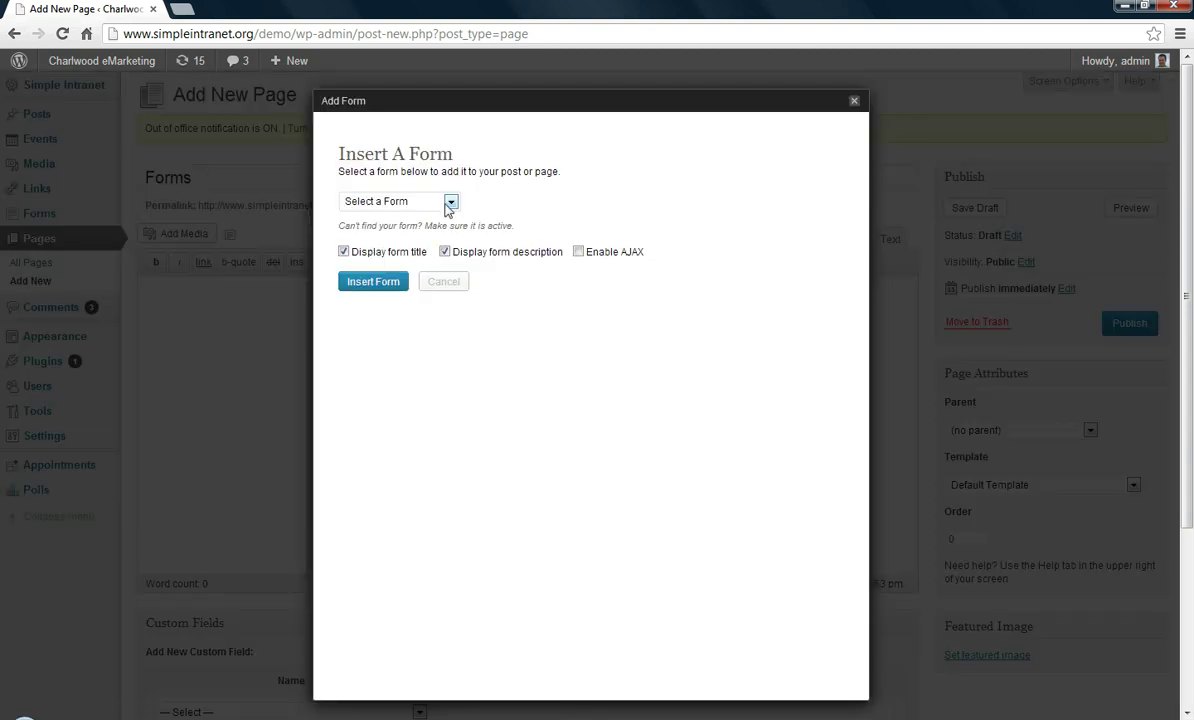
pyautogui.click(450, 203)
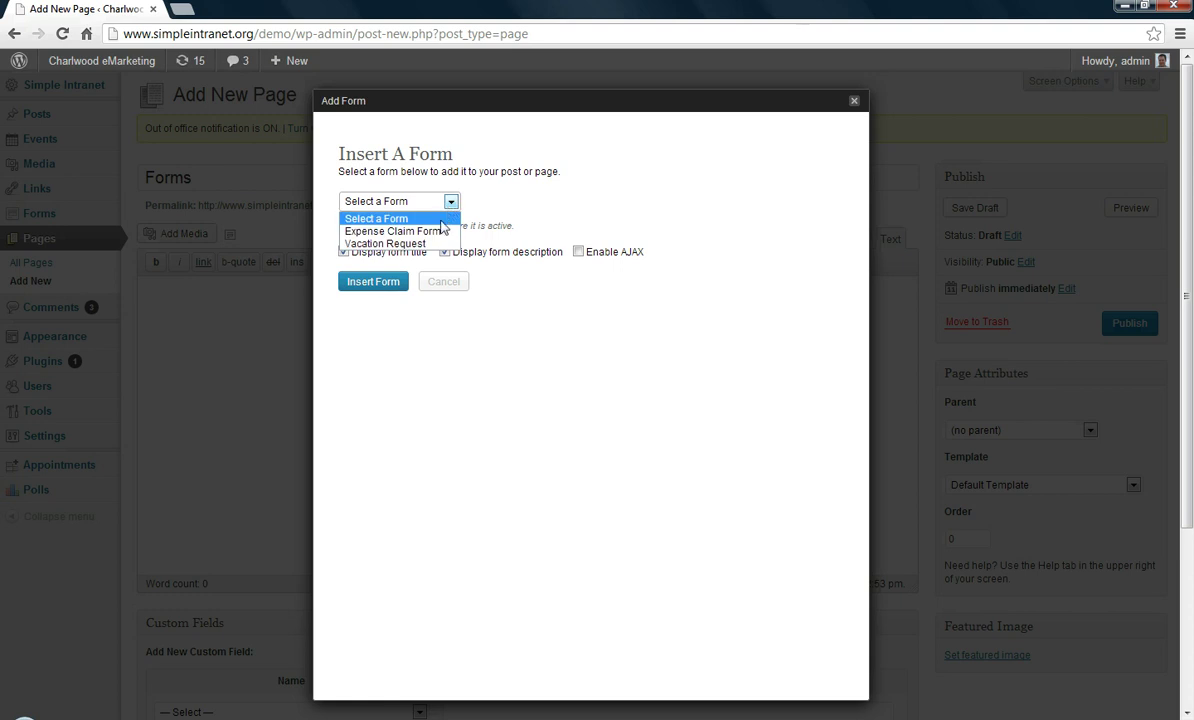
pyautogui.click(405, 243)
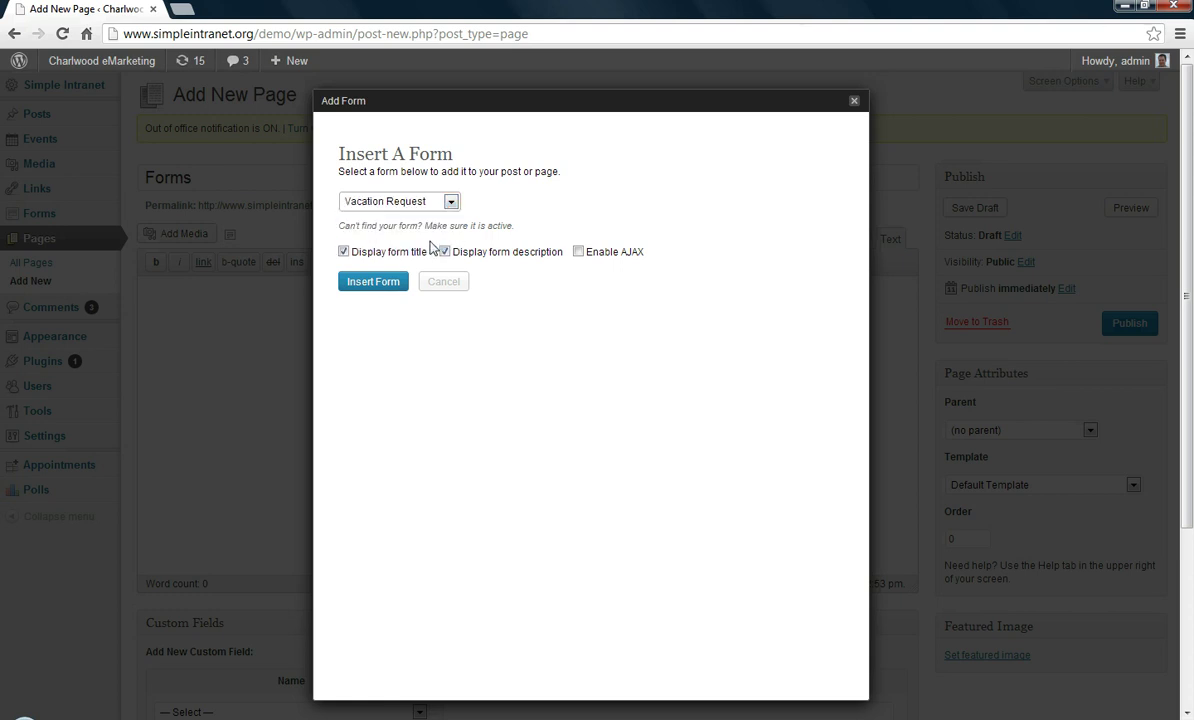
pyautogui.click(344, 252)
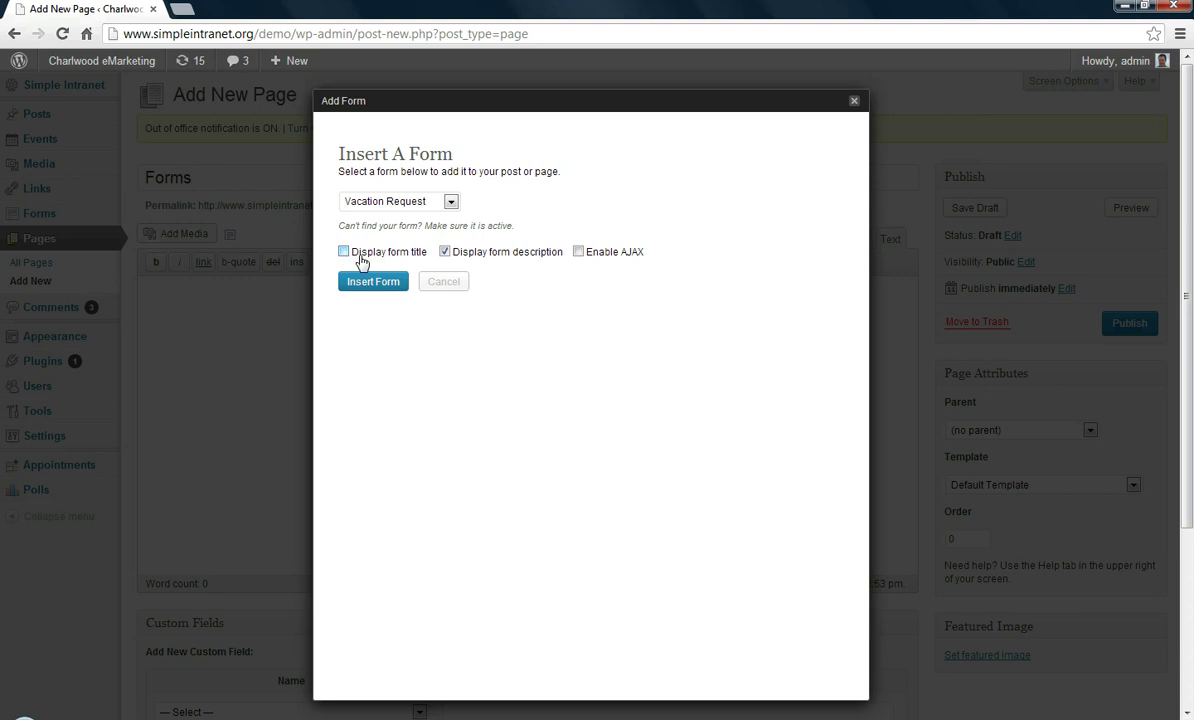
pyautogui.click(578, 252)
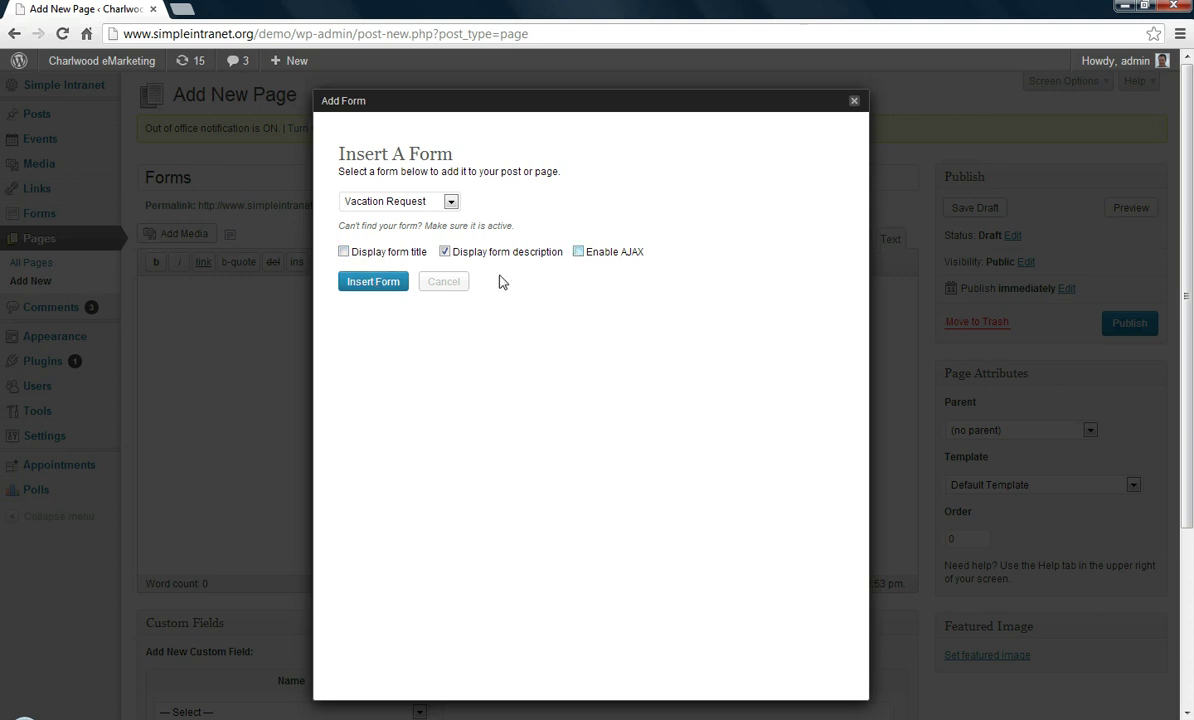
pyautogui.click(374, 283)
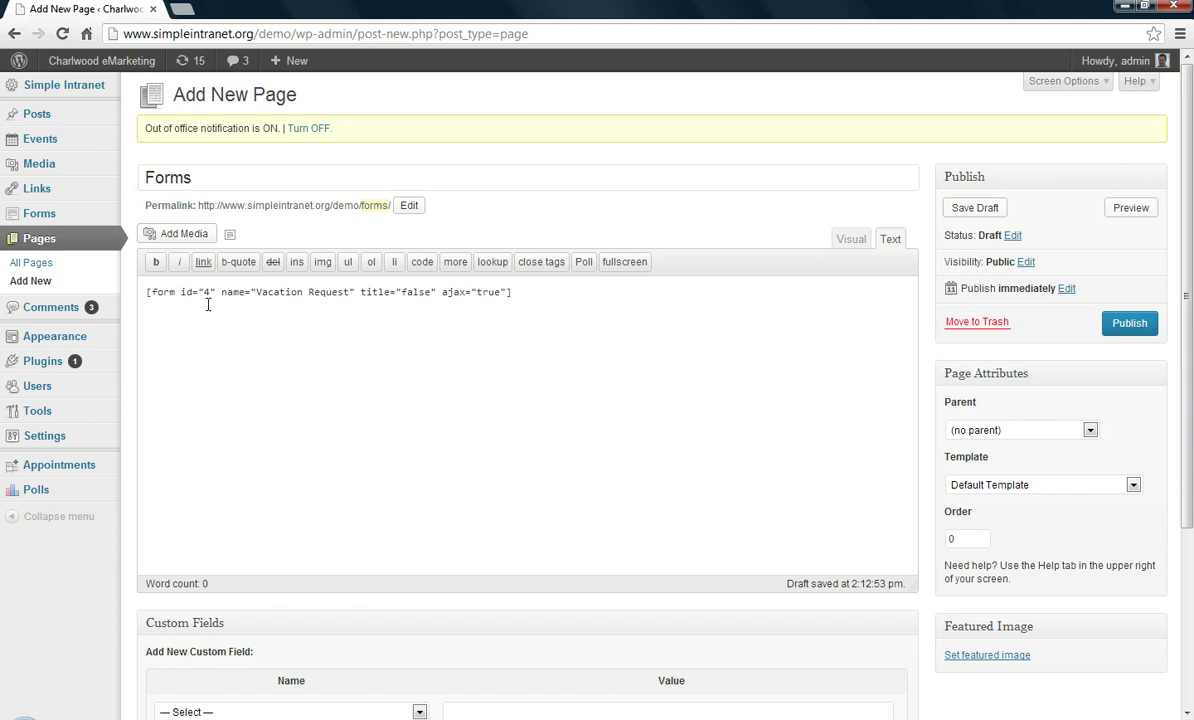
# Retitle the page from 'Forms' to 'Vacation Request' and publish it
pyautogui.moveTo(206, 176); pyautogui.dragTo(133, 190)
pyautogui.moveTo(199, 192)
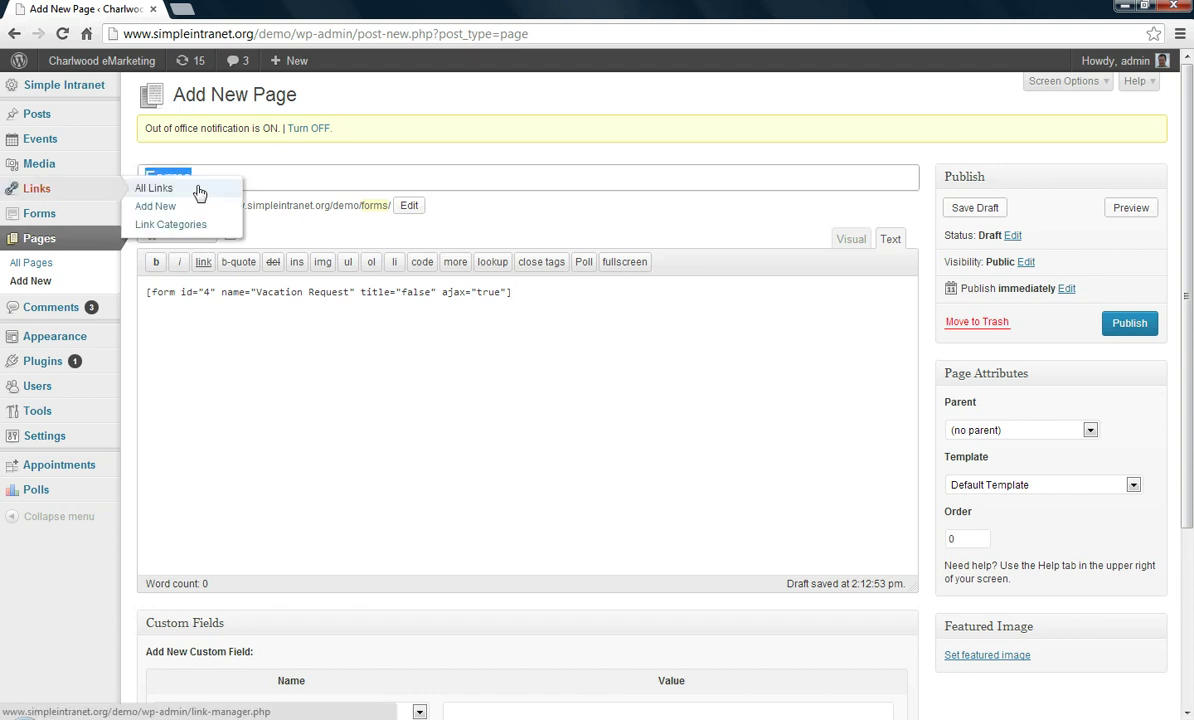
pyautogui.write('Vacation Requ')
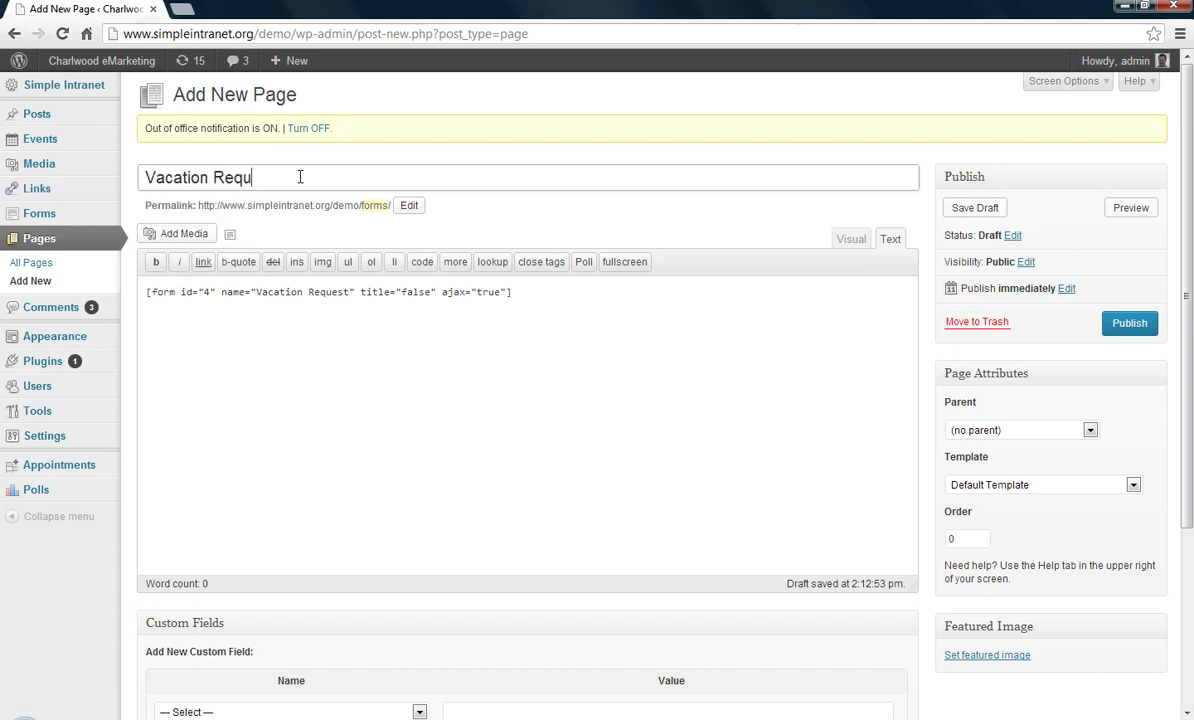
pyautogui.write('est')
pyautogui.click(1125, 323)
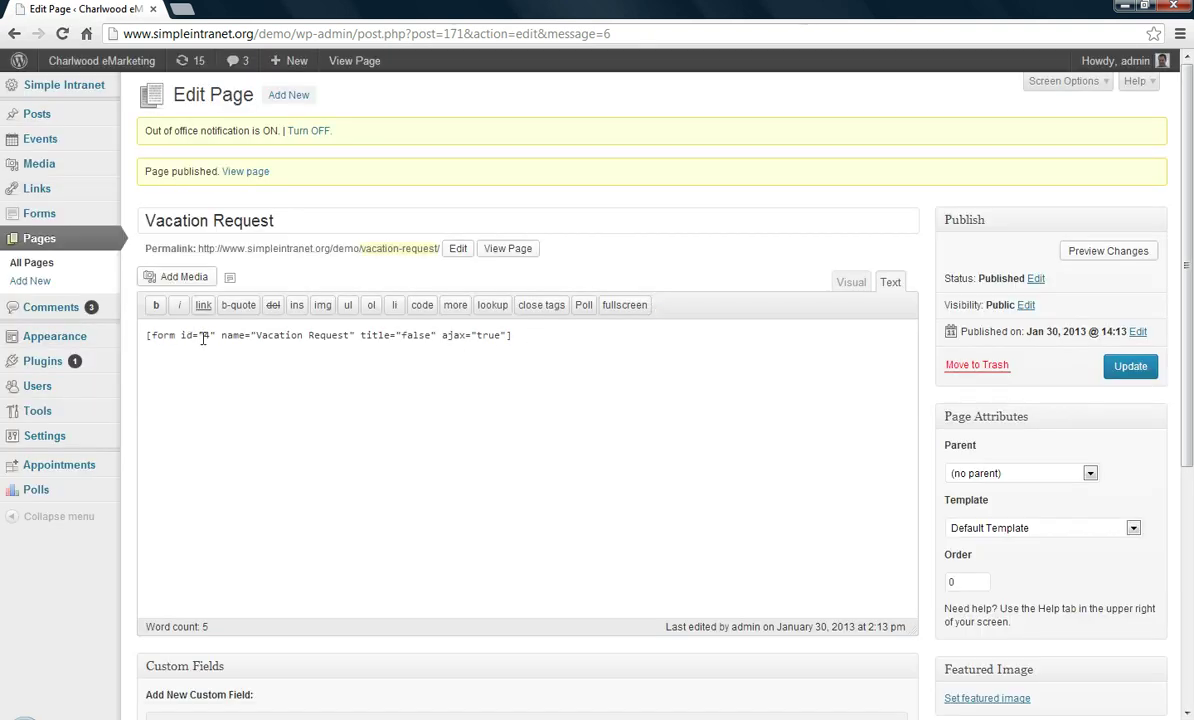
# On the live page, submit the form autofilled with saved contact details, then return to editing
pyautogui.click(243, 172)
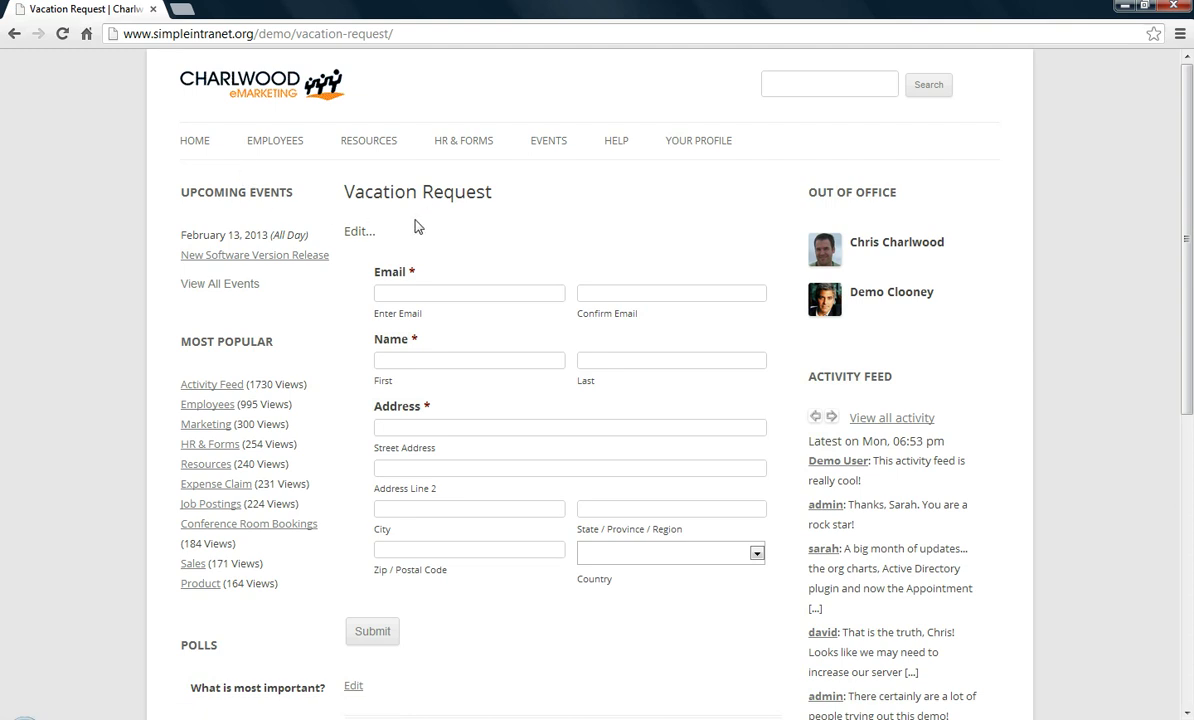
pyautogui.doubleClick(355, 231)
pyautogui.click(465, 293)
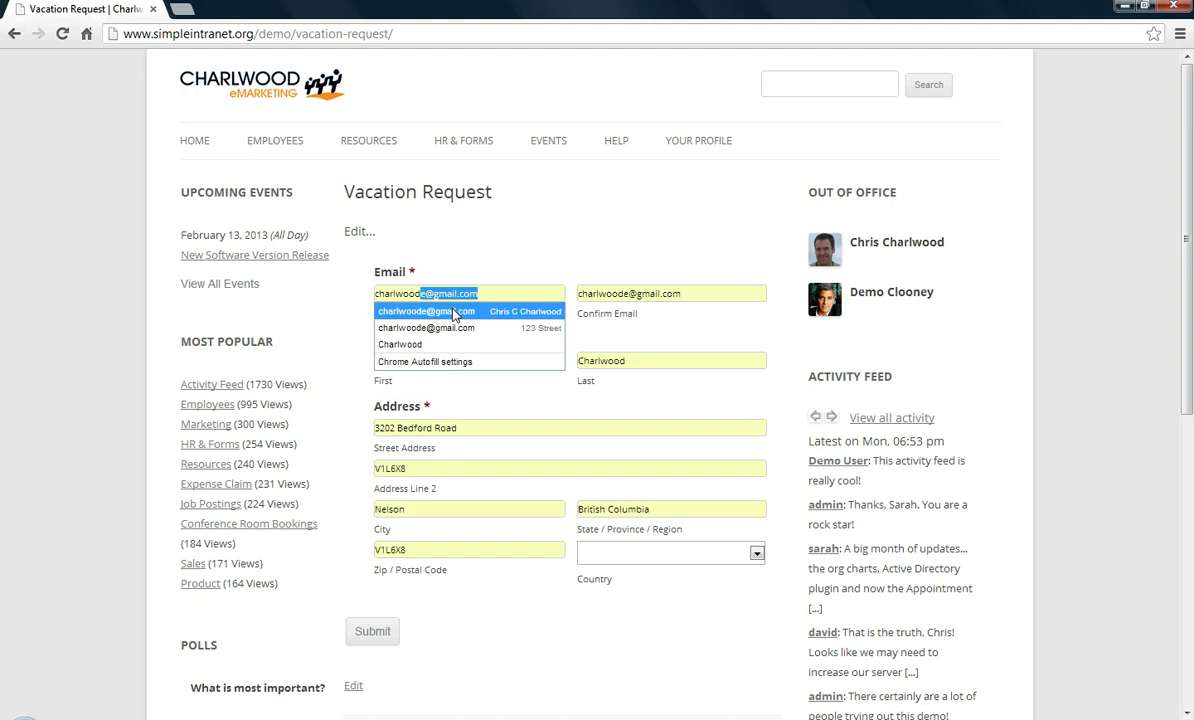
pyautogui.click(445, 312)
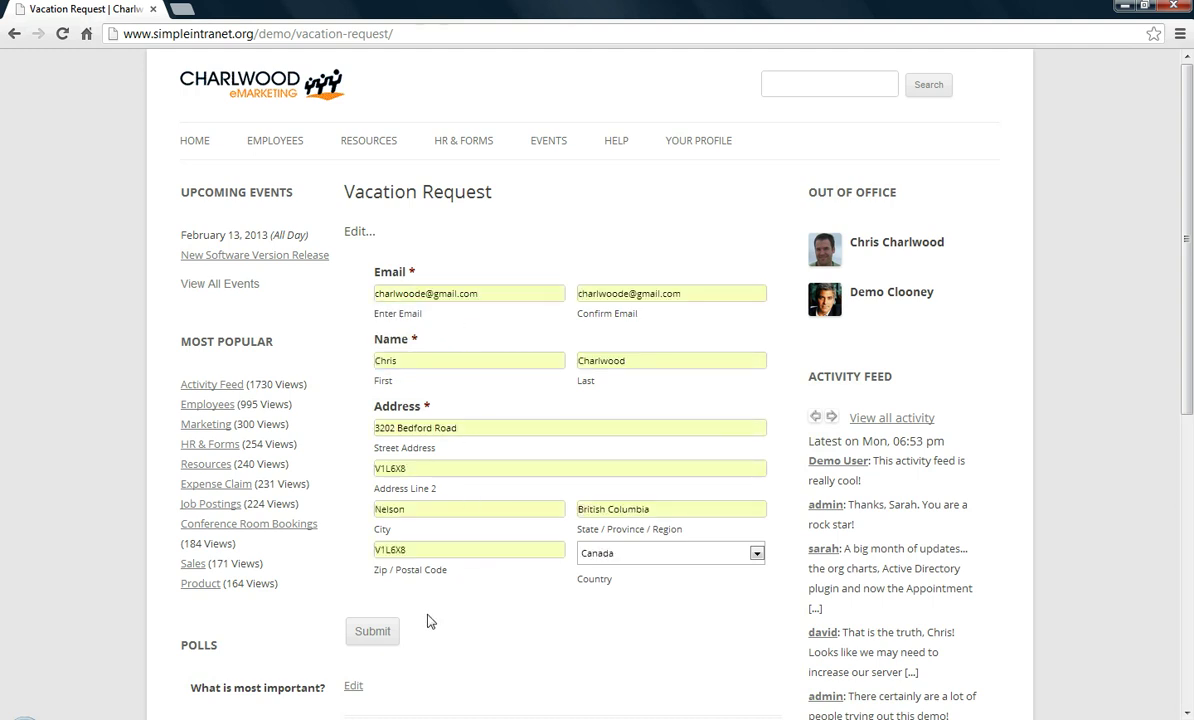
pyautogui.click(373, 630)
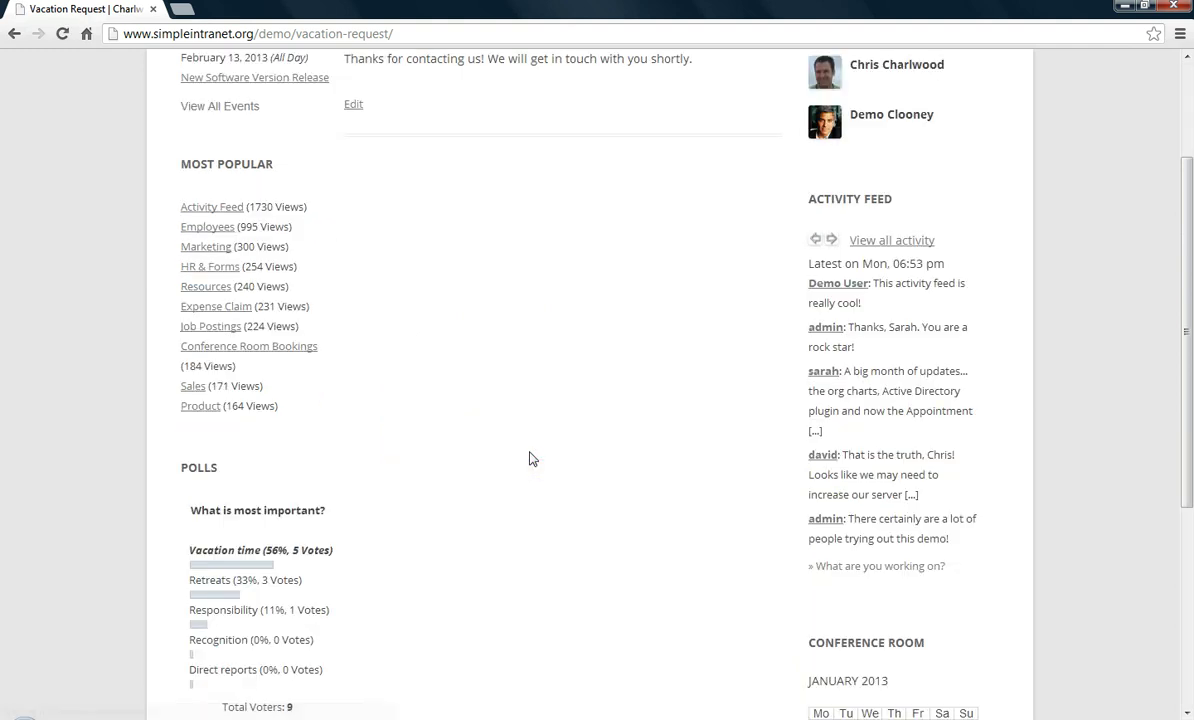
pyautogui.scroll(2, 530, 380)
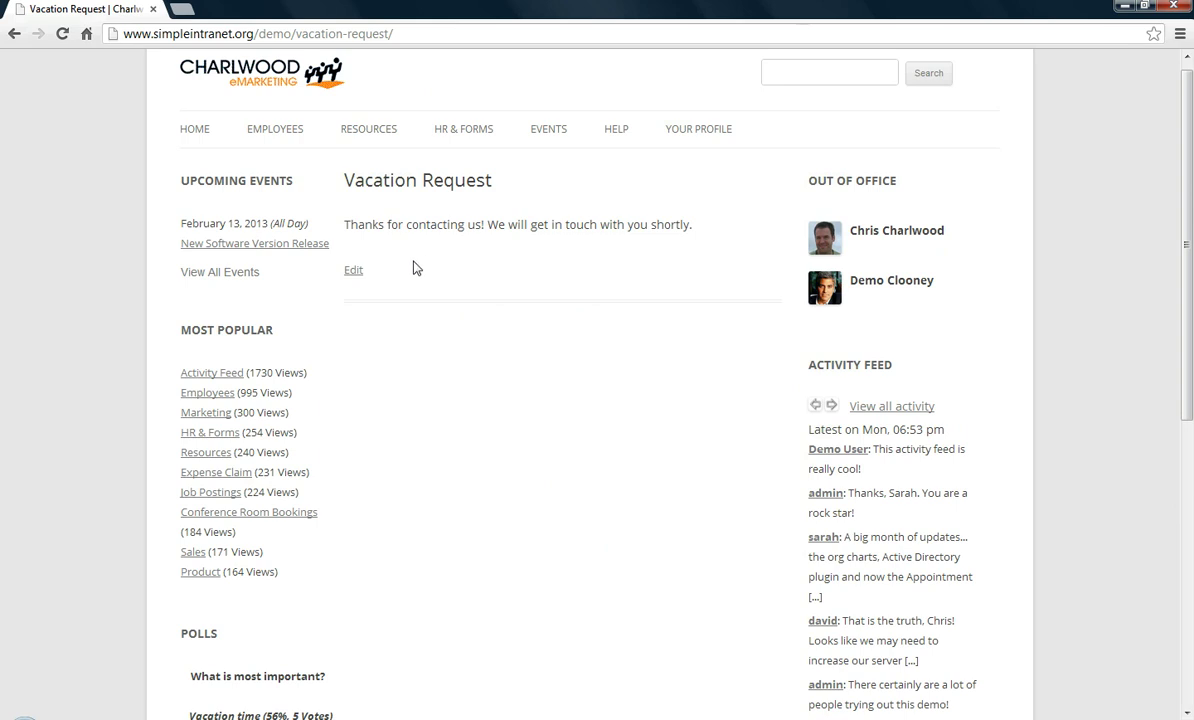
pyautogui.click(355, 273)
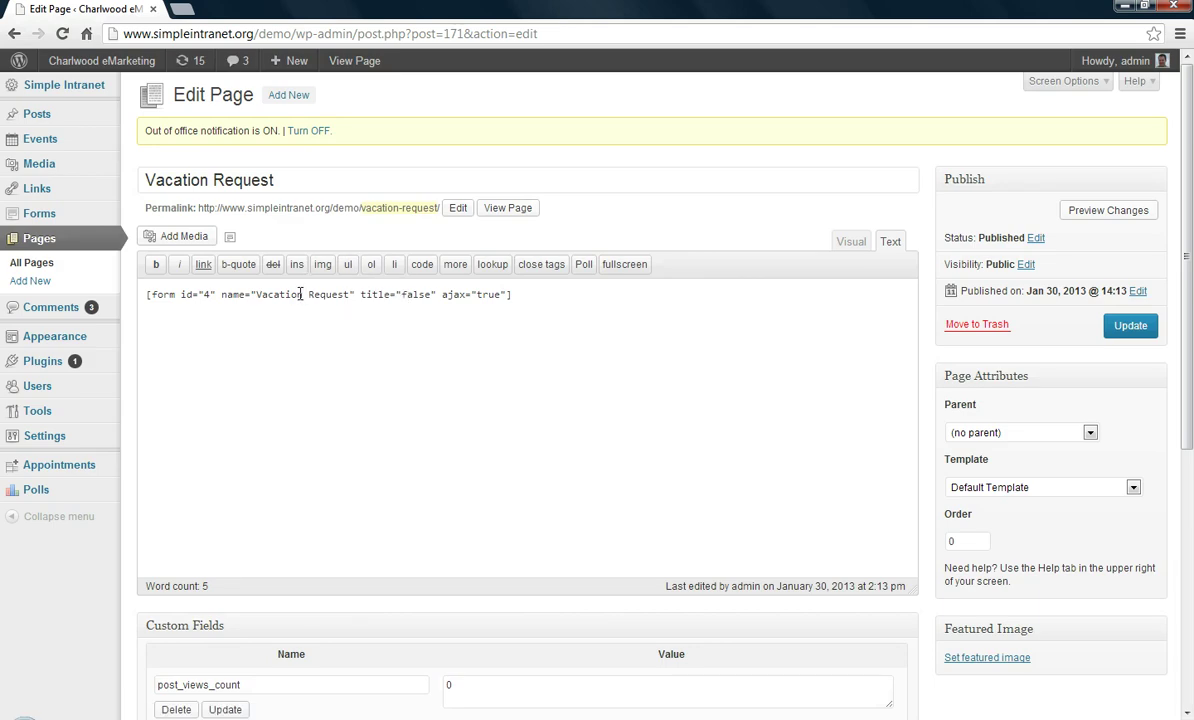
# Show the entries list for the Vacation Request form
pyautogui.moveTo(78, 216)
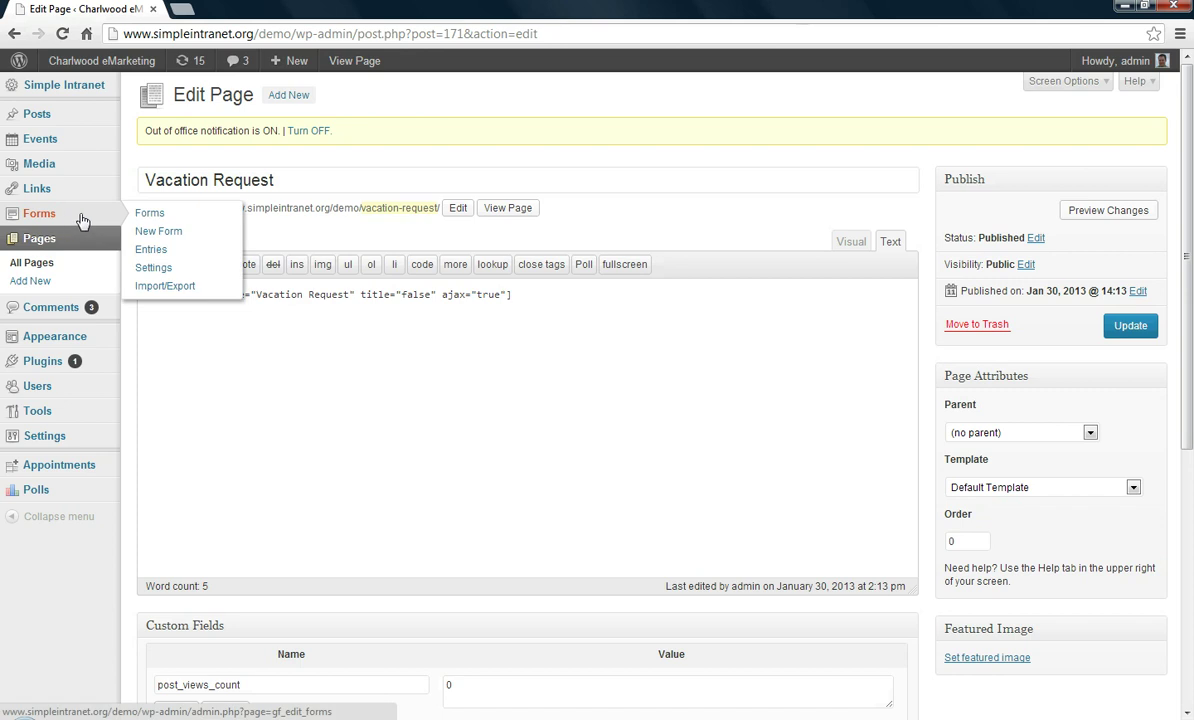
pyautogui.click(151, 250)
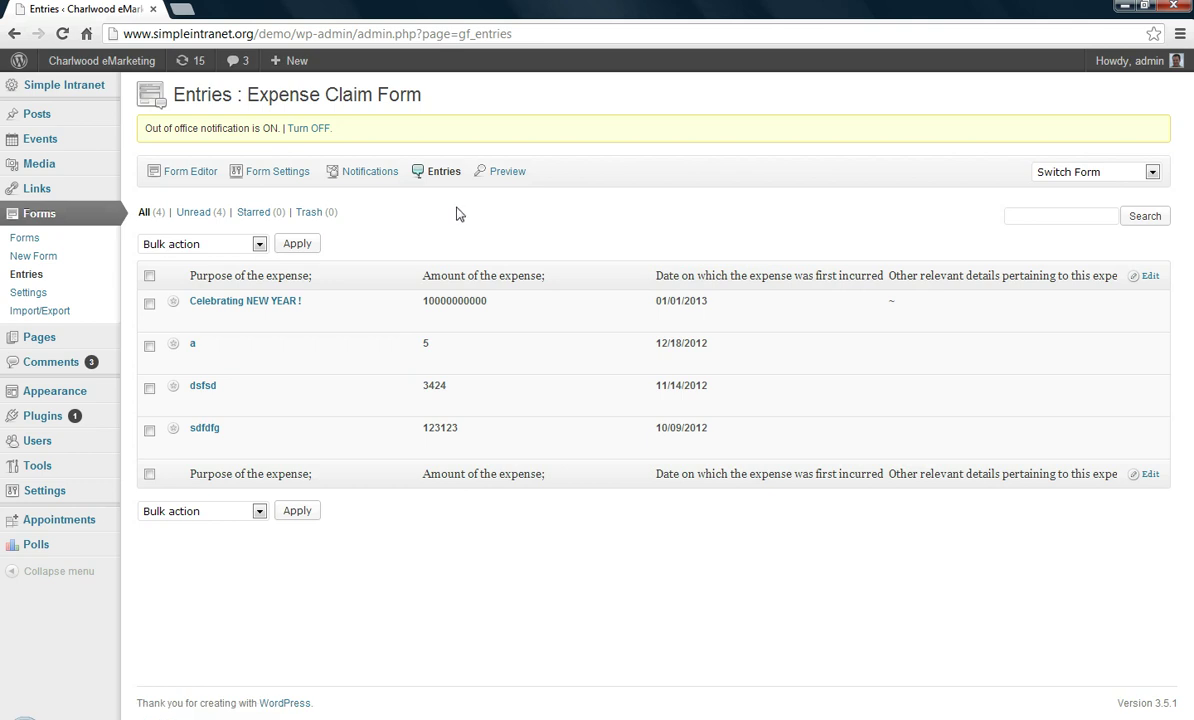
pyautogui.click(145, 213)
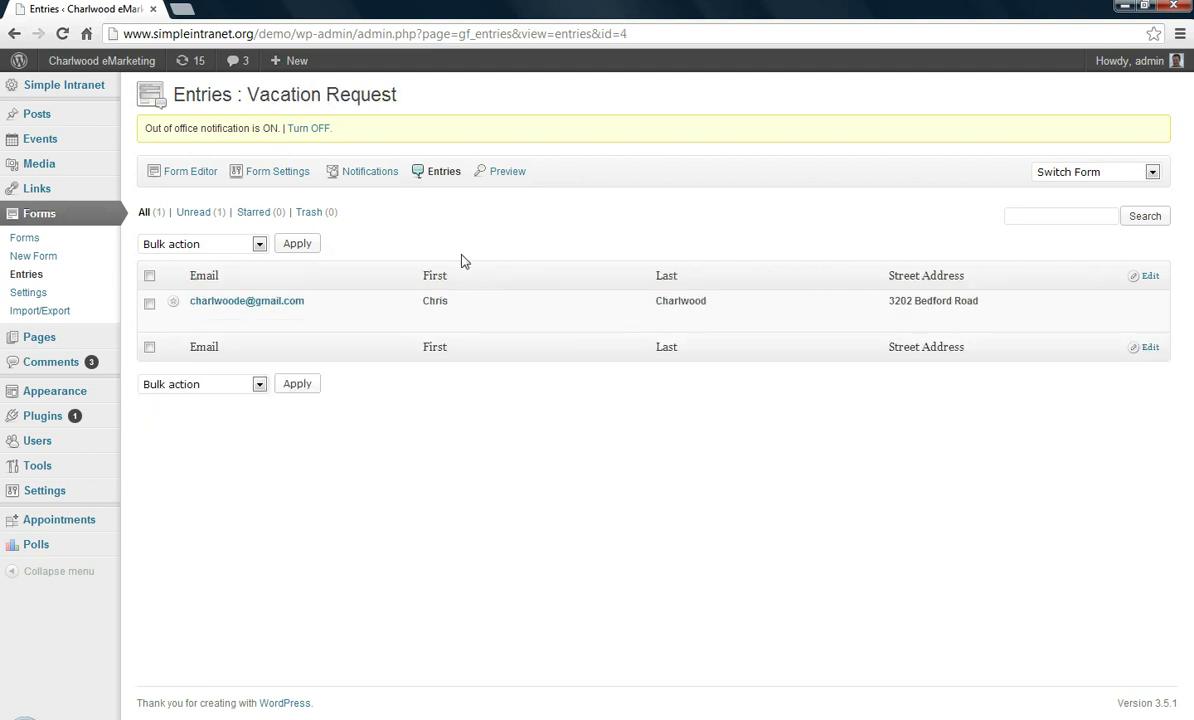
# Open the Vacation Request form's Notifications settings
pyautogui.click(1151, 172)
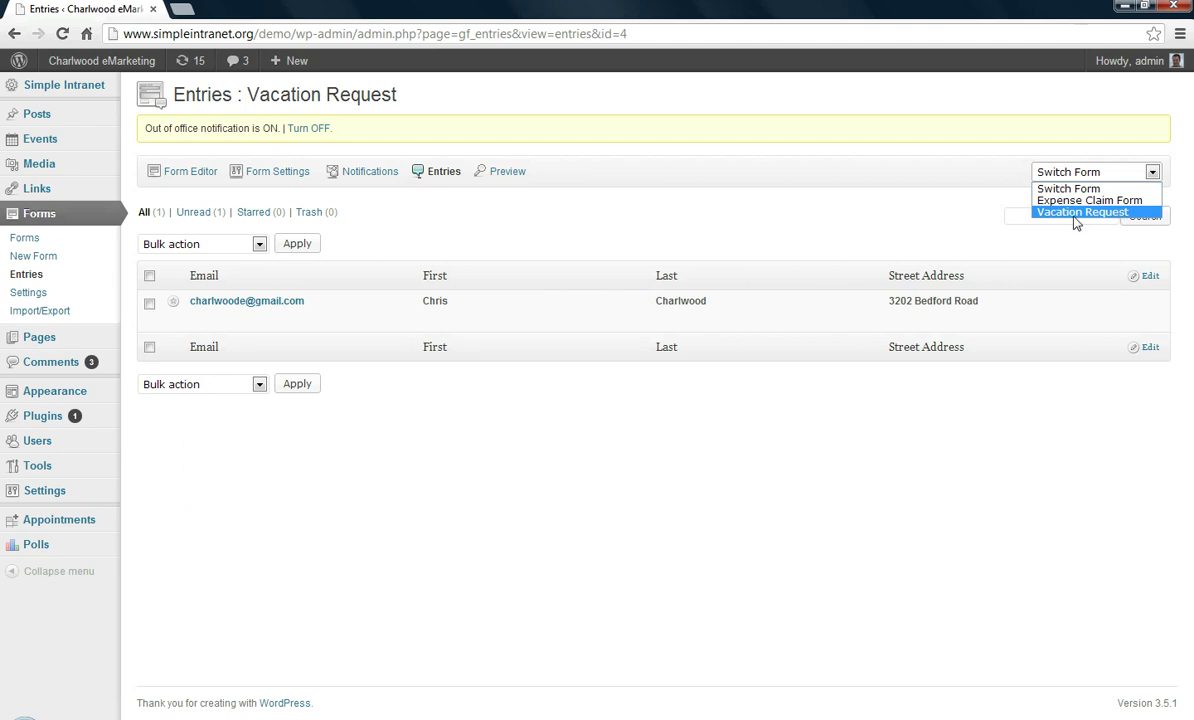
pyautogui.click(817, 225)
pyautogui.moveTo(320, 319)
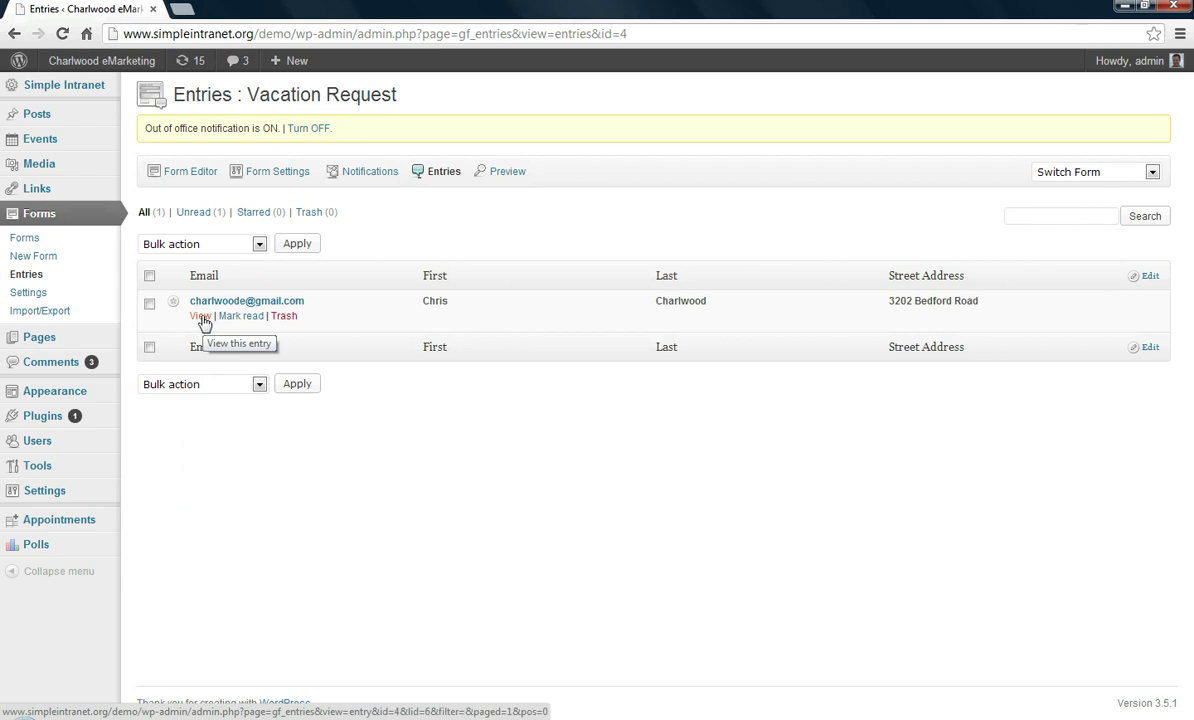
pyautogui.click(363, 174)
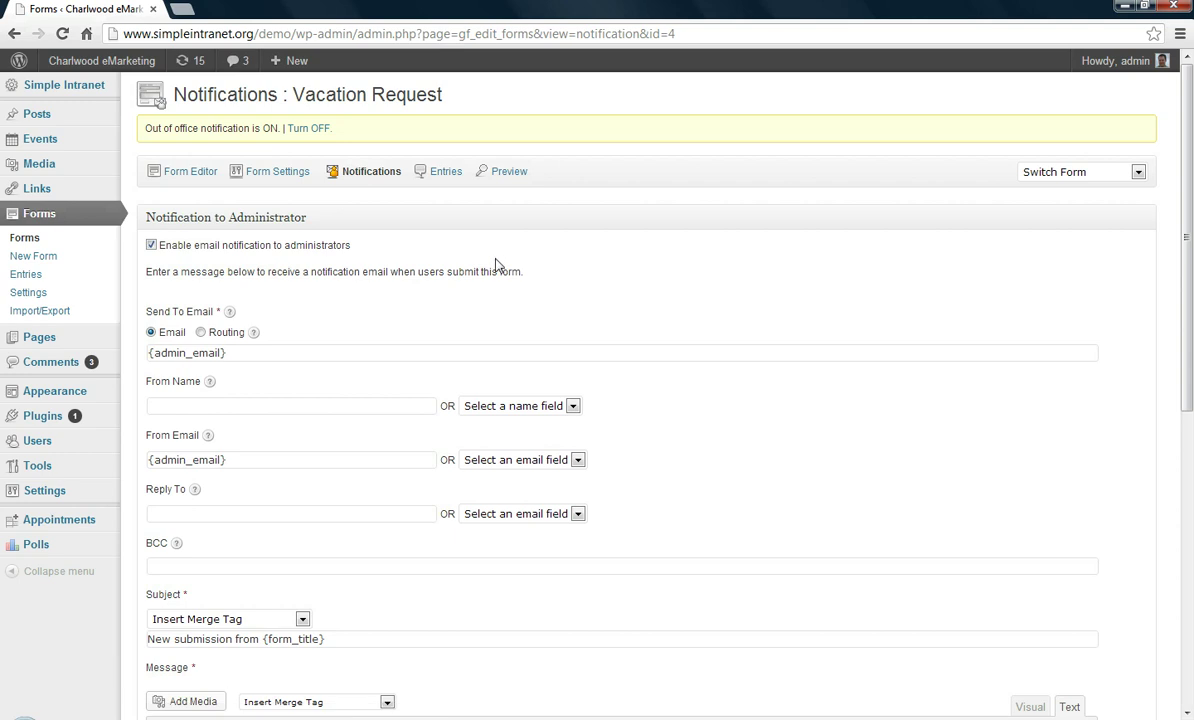
# Review the Vacation Request administrator notification: sent to {admin_email}, subject 'New submission from {form_title}', message {all_fields}
pyautogui.scroll(-2, 490, 270)
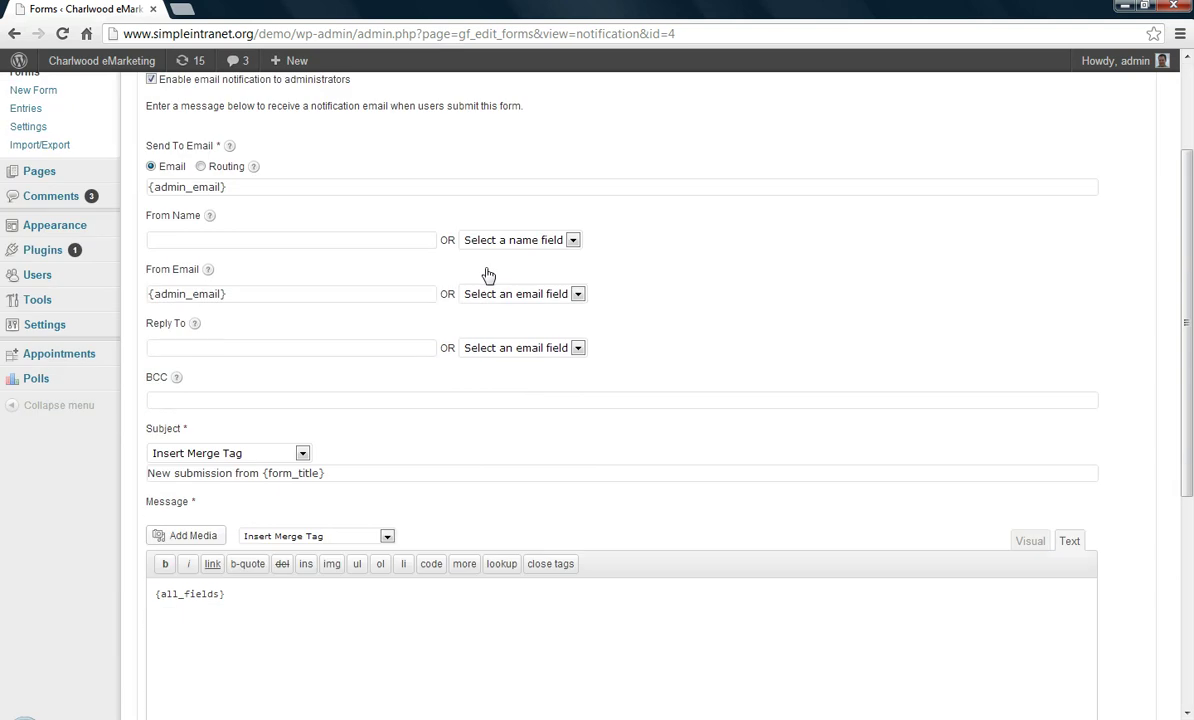
pyautogui.scroll(-5, 488, 275)
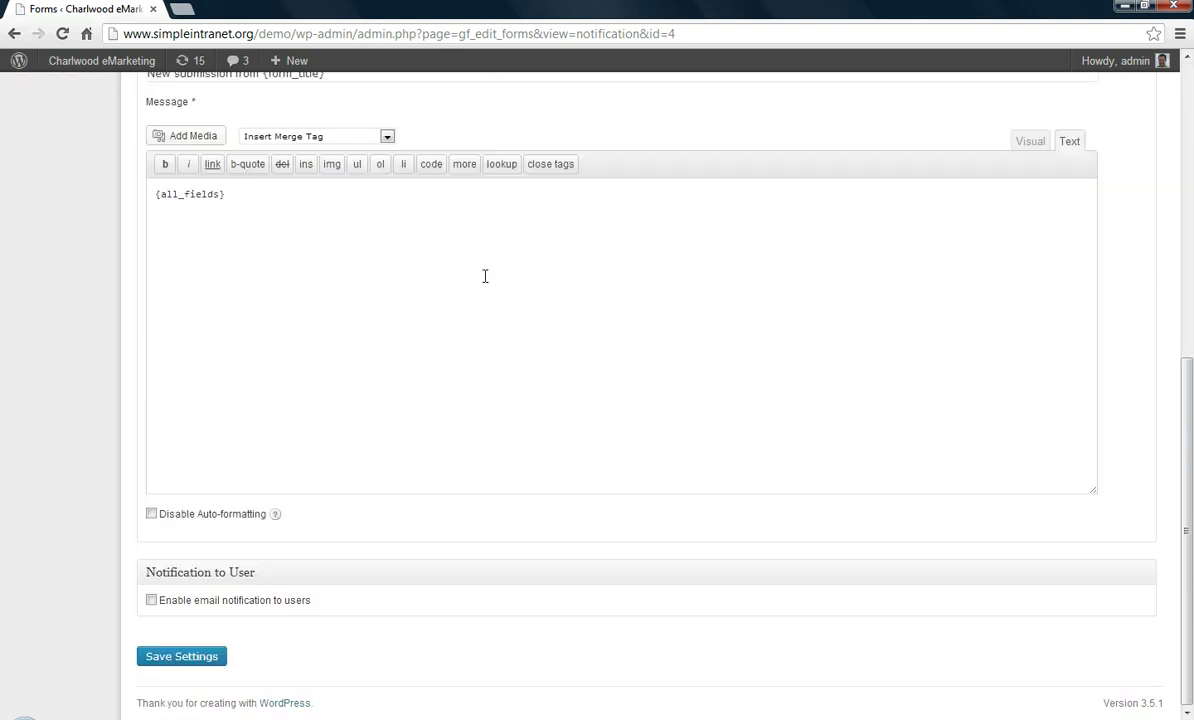
pyautogui.scroll(7, 485, 276)
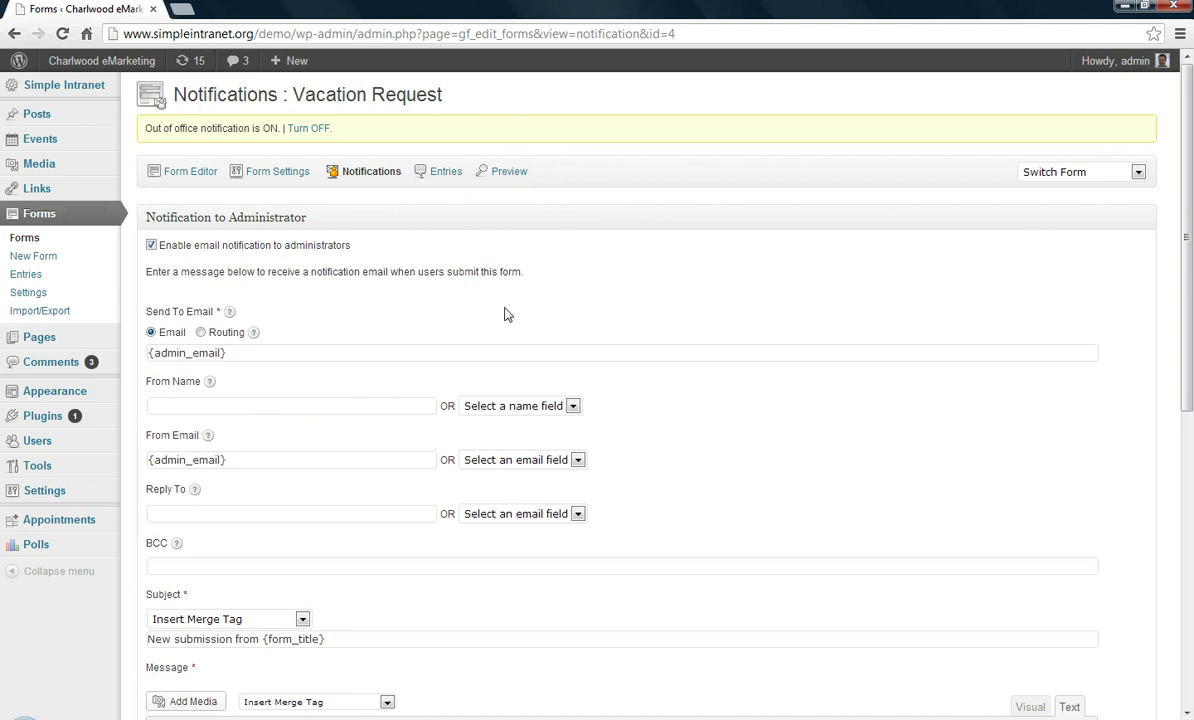